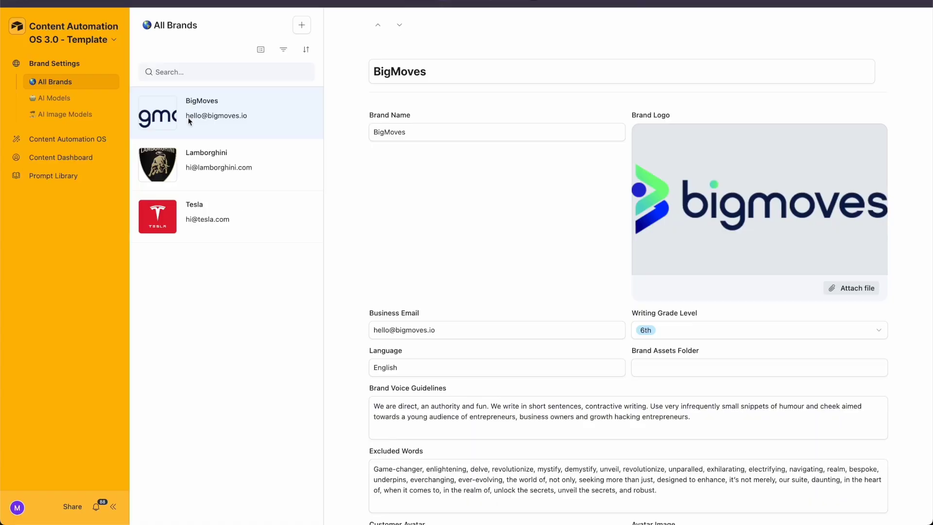
View the Lamborghini and Tesla brand records in All Brands
{"action": "left_click", "coordinate": [229, 160]}
{"action": "left_click", "coordinate": [229, 229]}
{"action": "scroll", "coordinate": [339, 241], "scroll_direction": "down", "scroll_amount": 6}
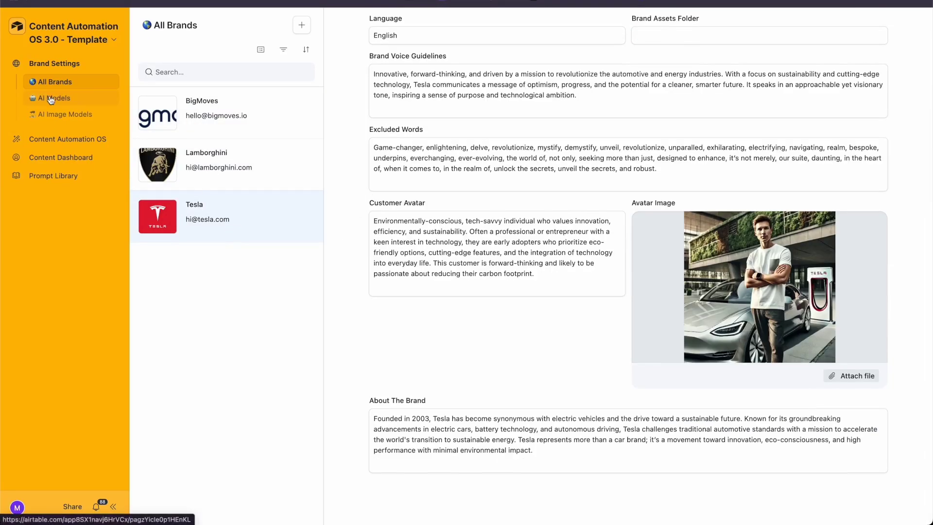
Browse the AI Models (openai/gpt-4o) and AI Image Models dall-e-3, flux-dev and flux-pro
{"action": "left_click", "coordinate": [51, 98]}
{"action": "scroll", "coordinate": [194, 354], "scroll_direction": "down", "scroll_amount": 2}
{"action": "left_click", "coordinate": [194, 351]}
{"action": "left_click", "coordinate": [68, 115]}
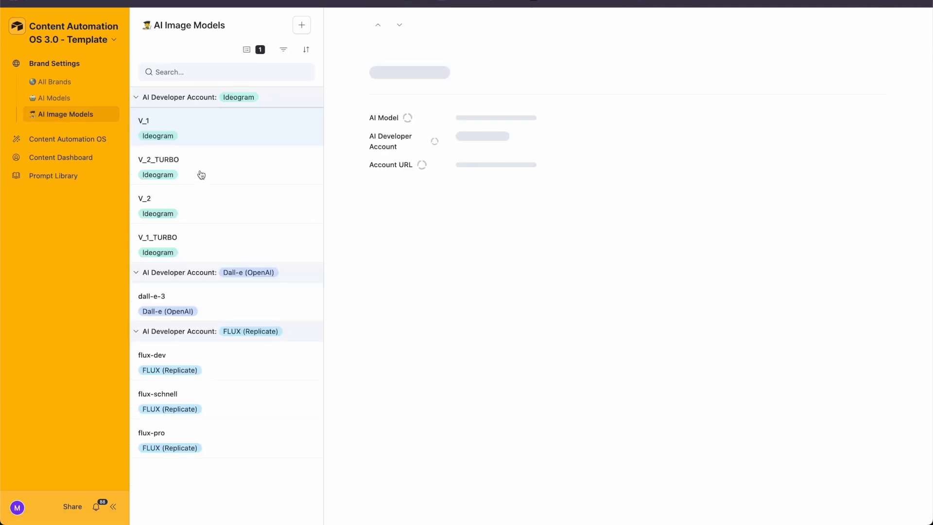
{"action": "left_click", "coordinate": [193, 306]}
{"action": "left_click", "coordinate": [192, 368]}
{"action": "left_click", "coordinate": [189, 440]}
In Content Automation OS, filter to BigMoves and open the YouTube Video Flow page
{"action": "left_click", "coordinate": [65, 140]}
{"action": "scroll", "coordinate": [319, 154], "scroll_direction": "down", "scroll_amount": 5}
{"action": "left_click", "coordinate": [212, 62]}
{"action": "left_click", "coordinate": [70, 116]}
{"action": "scroll", "coordinate": [141, 188], "scroll_direction": "down", "scroll_amount": 20}
{"action": "scroll", "coordinate": [142, 189], "scroll_direction": "down", "scroll_amount": 20}
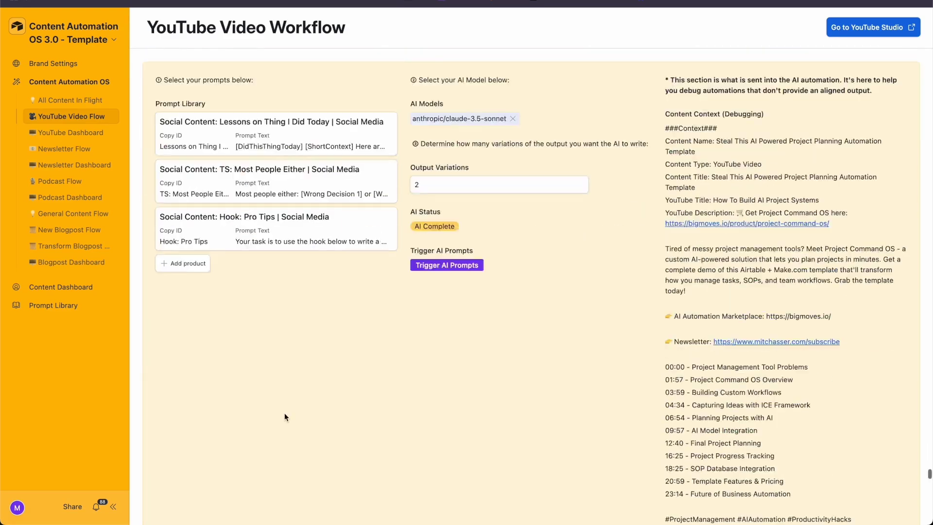
{"action": "scroll", "coordinate": [292, 411], "scroll_direction": "down", "scroll_amount": 15}
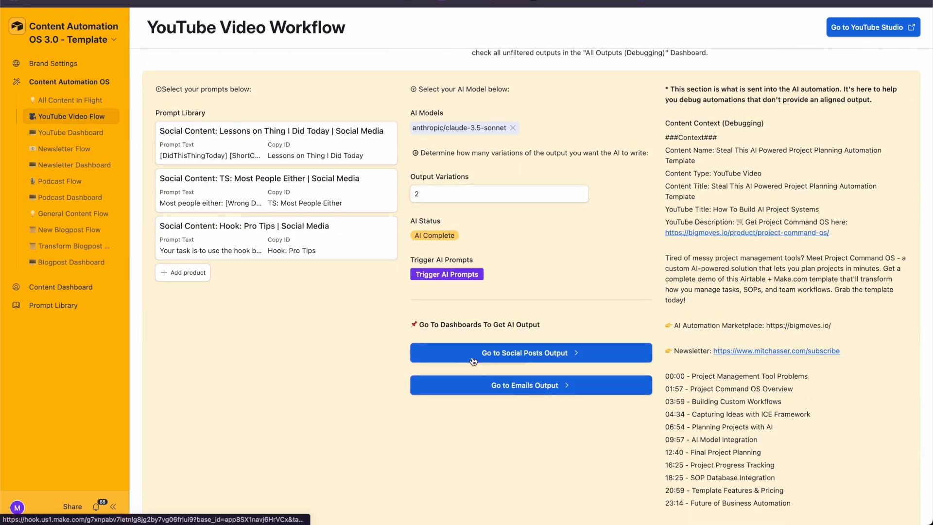
Open the social posts output and show it as a grouped list
{"action": "left_click", "coordinate": [473, 353]}
{"action": "left_click", "coordinate": [861, 48]}
{"action": "left_click", "coordinate": [865, 83]}
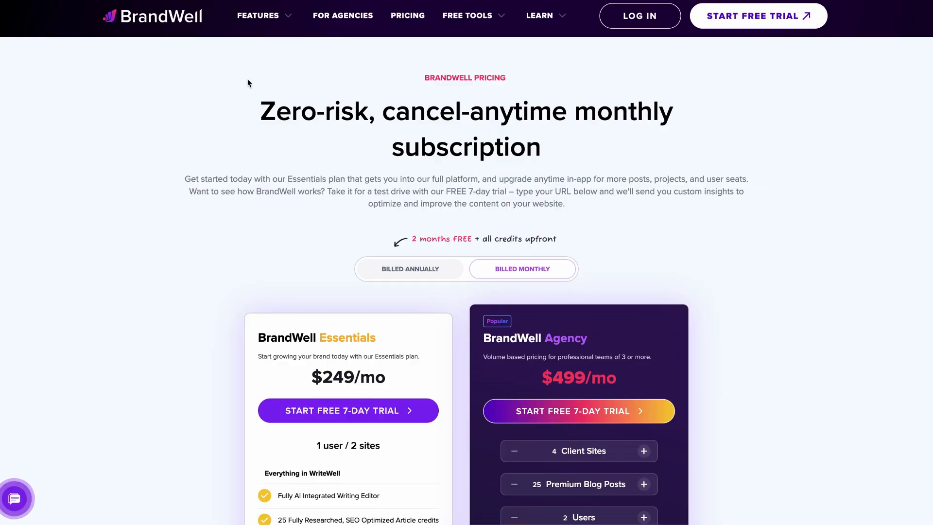
{"action": "scroll", "coordinate": [201, 200], "scroll_direction": "down", "scroll_amount": 1}
{"action": "scroll", "coordinate": [201, 185], "scroll_direction": "down", "scroll_amount": 3}
{"action": "scroll", "coordinate": [200, 174], "scroll_direction": "down", "scroll_amount": 2}
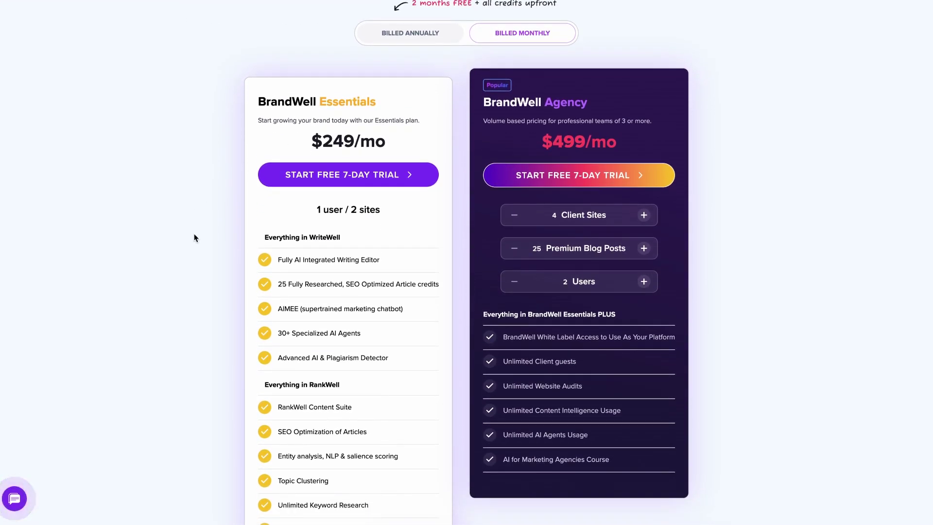
{"action": "scroll", "coordinate": [195, 233], "scroll_direction": "down", "scroll_amount": 2}
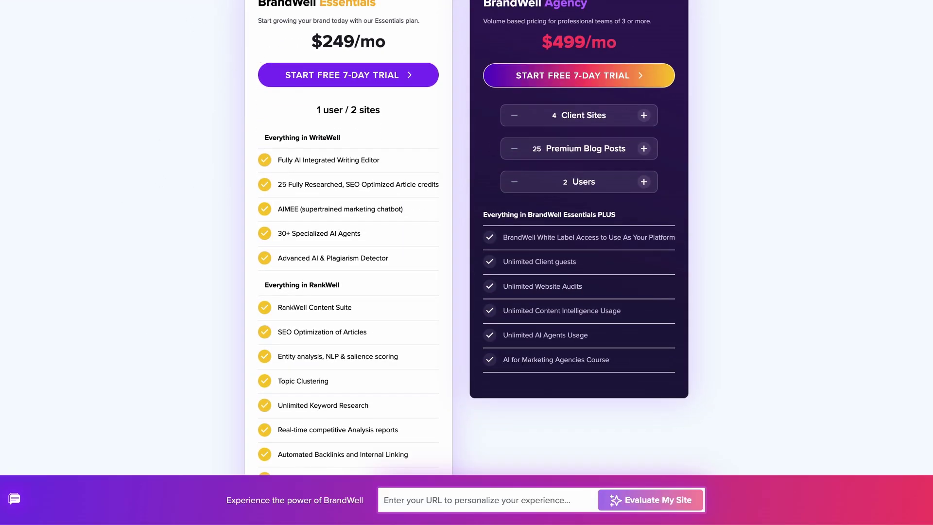
{"action": "scroll", "coordinate": [185, 117], "scroll_direction": "up", "scroll_amount": 7}
{"action": "scroll", "coordinate": [383, 205], "scroll_direction": "down", "scroll_amount": 1}
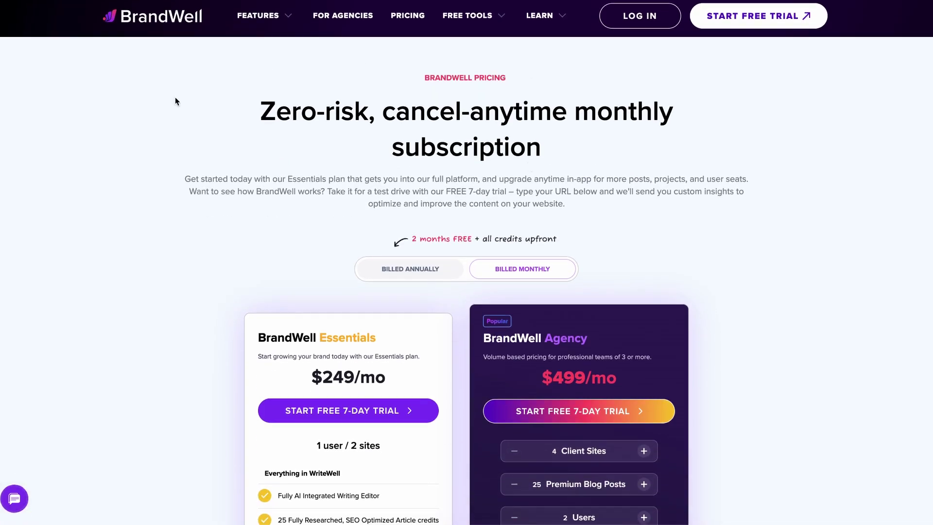
{"action": "scroll", "coordinate": [176, 101], "scroll_direction": "down", "scroll_amount": 5}
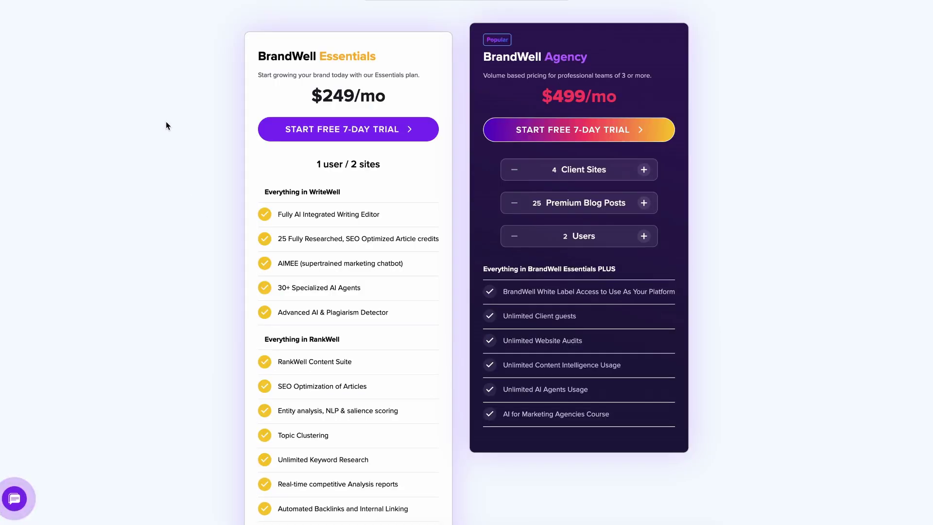
{"action": "scroll", "coordinate": [166, 126], "scroll_direction": "down", "scroll_amount": 1}
{"action": "scroll", "coordinate": [161, 122], "scroll_direction": "up", "scroll_amount": 1}
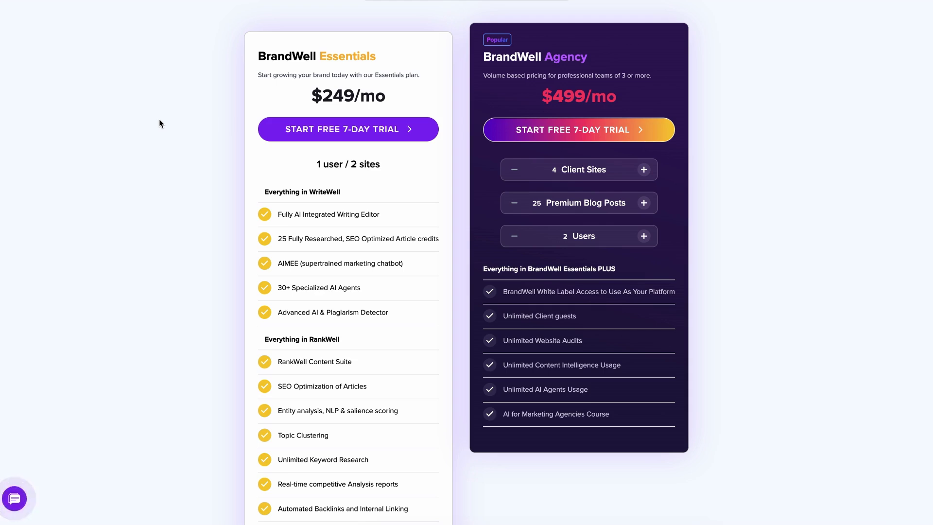
{"action": "scroll", "coordinate": [247, 55], "scroll_direction": "up", "scroll_amount": 1}
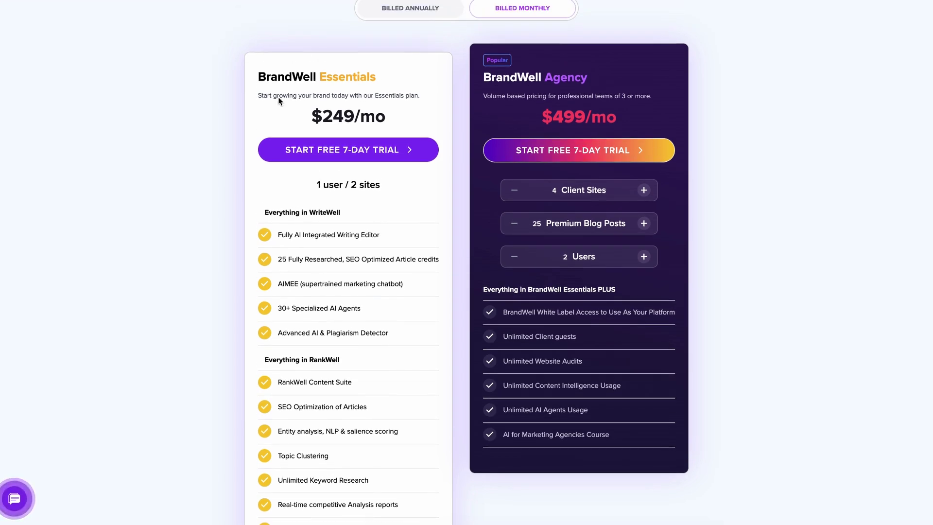
{"action": "scroll", "coordinate": [180, 138], "scroll_direction": "up", "scroll_amount": 4}
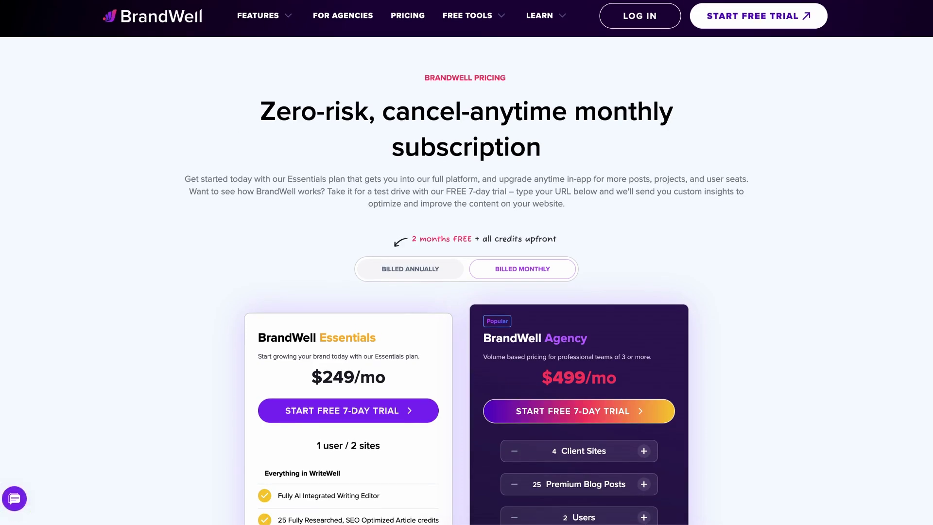
{"action": "scroll", "coordinate": [287, 340], "scroll_direction": "down", "scroll_amount": 2}
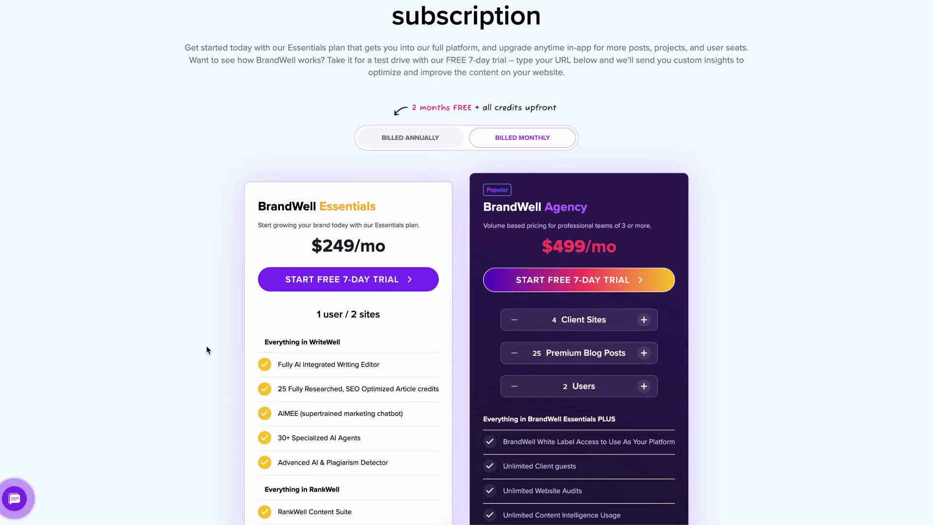
{"action": "scroll", "coordinate": [266, 347], "scroll_direction": "down", "scroll_amount": 2}
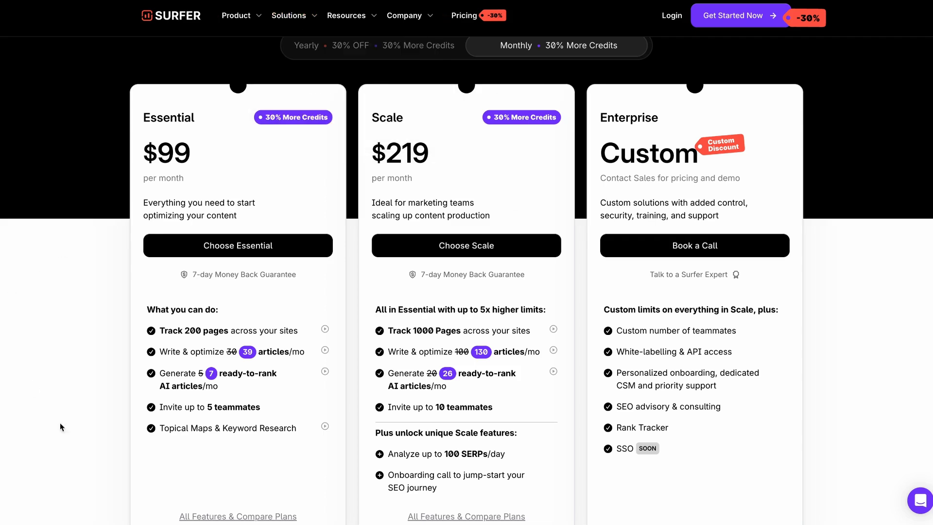
{"action": "mouse_move", "coordinate": [163, 346]}
{"action": "scroll", "coordinate": [80, 194], "scroll_direction": "down", "scroll_amount": 1}
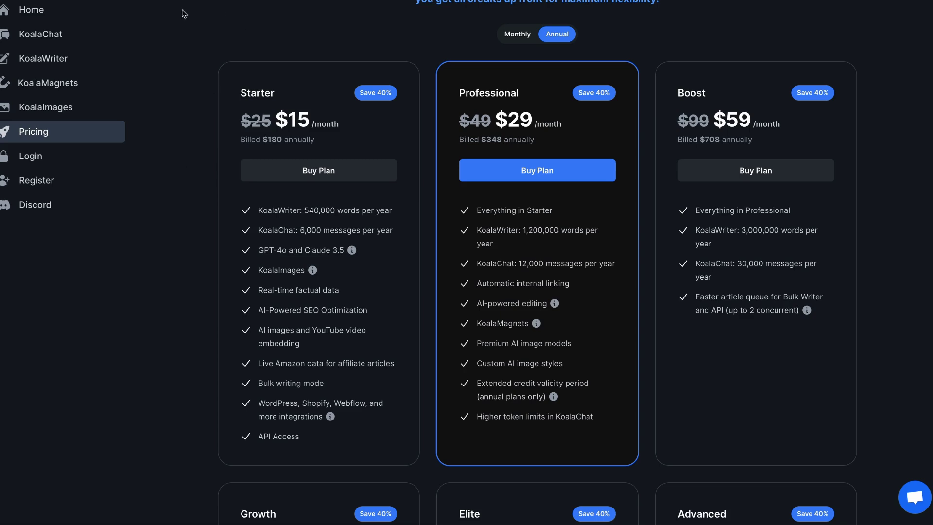
{"action": "scroll", "coordinate": [229, 128], "scroll_direction": "up", "scroll_amount": 6}
{"action": "scroll", "coordinate": [209, 122], "scroll_direction": "down", "scroll_amount": 9}
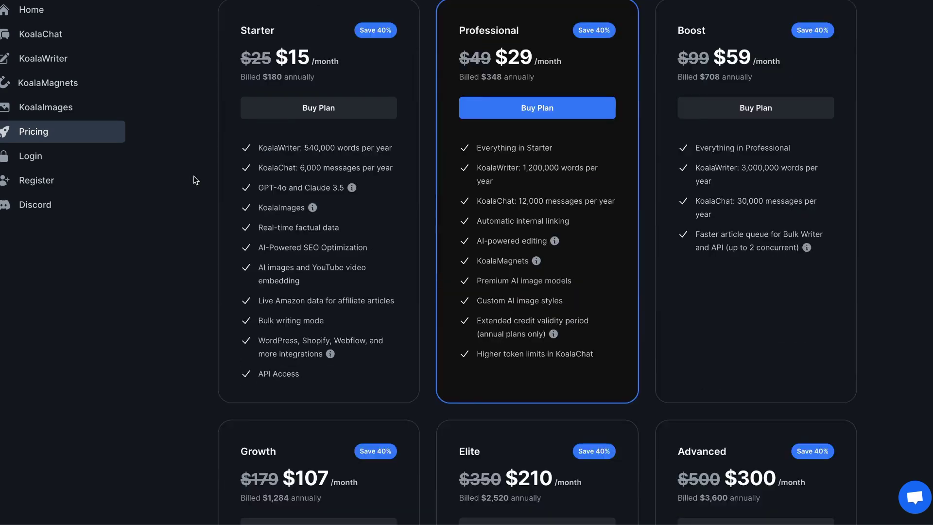
{"action": "scroll", "coordinate": [185, 119], "scroll_direction": "up", "scroll_amount": 1}
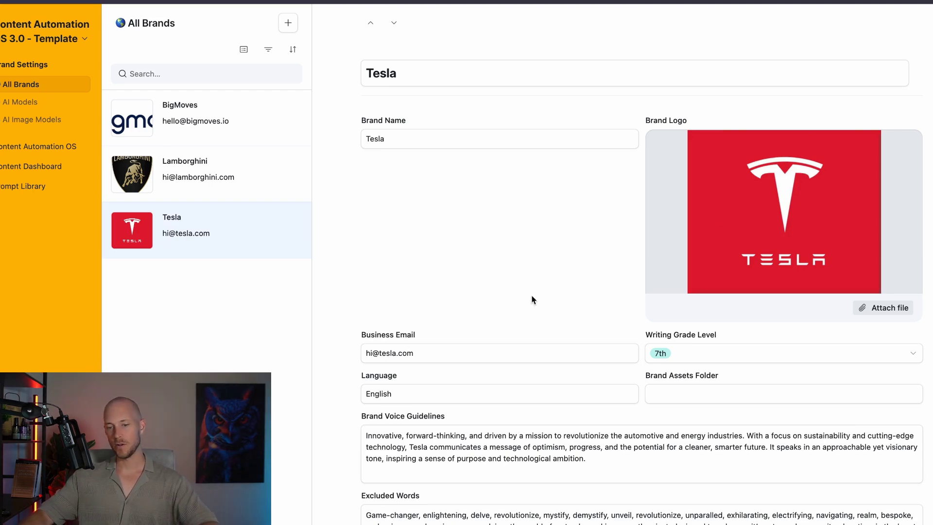
Review the Tesla brand voice text and set Writing Grade Level to 6th
{"action": "scroll", "coordinate": [631, 147], "scroll_direction": "down", "scroll_amount": 10}
{"action": "scroll", "coordinate": [604, 150], "scroll_direction": "up", "scroll_amount": 2}
{"action": "scroll", "coordinate": [821, 241], "scroll_direction": "up", "scroll_amount": 1}
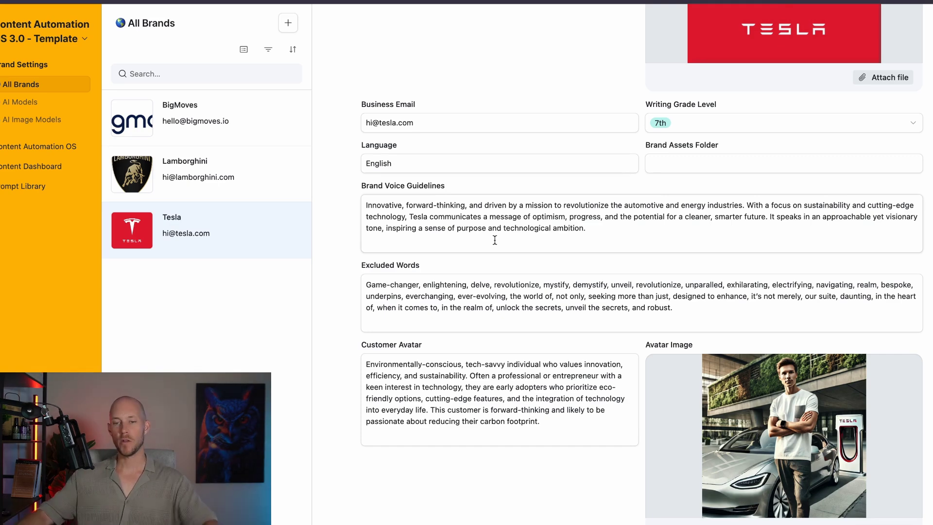
{"action": "left_click_drag", "start_coordinate": [366, 186], "coordinate": [569, 396]}
{"action": "left_click", "coordinate": [362, 267]}
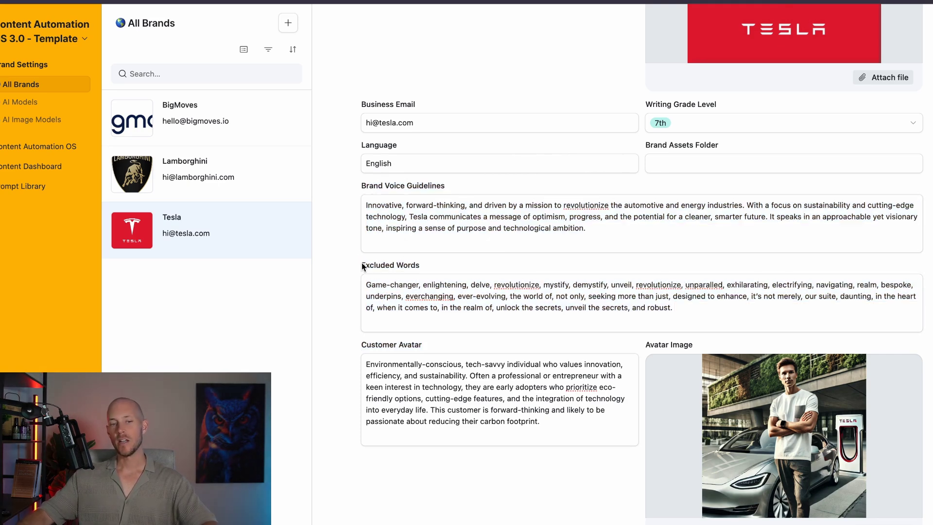
{"action": "scroll", "coordinate": [439, 111], "scroll_direction": "up", "scroll_amount": 5}
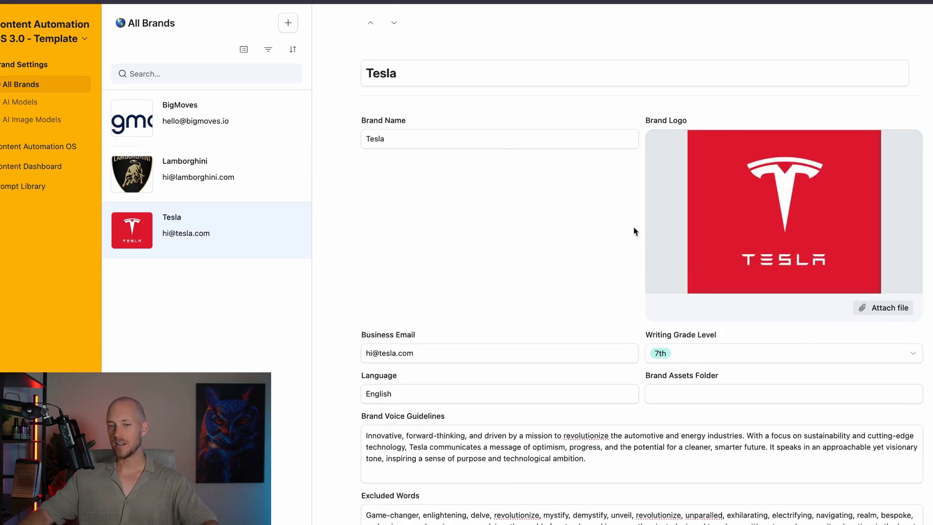
{"action": "scroll", "coordinate": [475, 284], "scroll_direction": "down", "scroll_amount": 7}
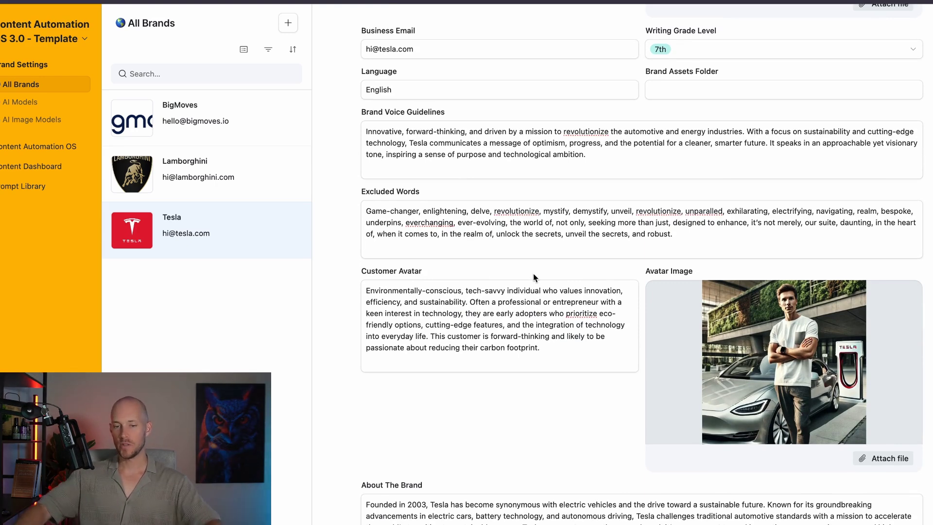
{"action": "scroll", "coordinate": [537, 277], "scroll_direction": "up", "scroll_amount": 3}
{"action": "left_click", "coordinate": [687, 170]}
{"action": "left_click", "coordinate": [687, 263]}
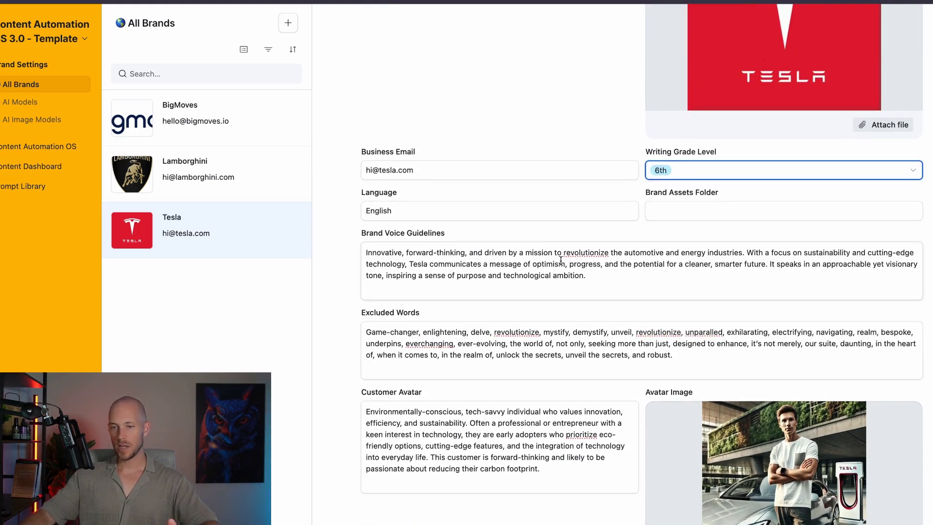
Review Excluded Words, Customer Avatar and About The Brand, then open All Content In Flight
{"action": "left_click_drag", "start_coordinate": [406, 233], "coordinate": [450, 234]}
{"action": "left_click_drag", "start_coordinate": [366, 313], "coordinate": [490, 313]}
{"action": "scroll", "coordinate": [490, 313], "scroll_direction": "down", "scroll_amount": 3}
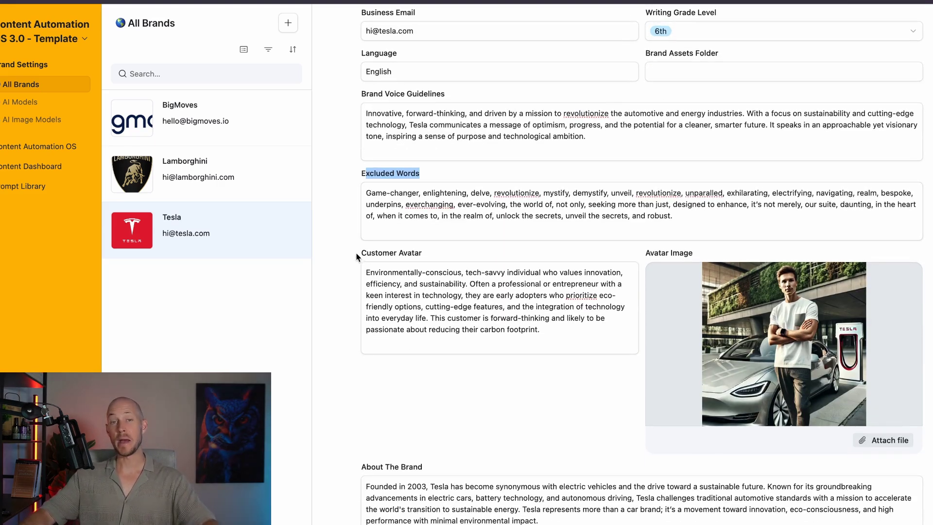
{"action": "left_click", "coordinate": [544, 251]}
{"action": "double_click", "coordinate": [545, 250]}
{"action": "left_click", "coordinate": [538, 254]}
{"action": "scroll", "coordinate": [489, 387], "scroll_direction": "down", "scroll_amount": 1}
{"action": "double_click", "coordinate": [354, 429]}
{"action": "left_click", "coordinate": [491, 354]}
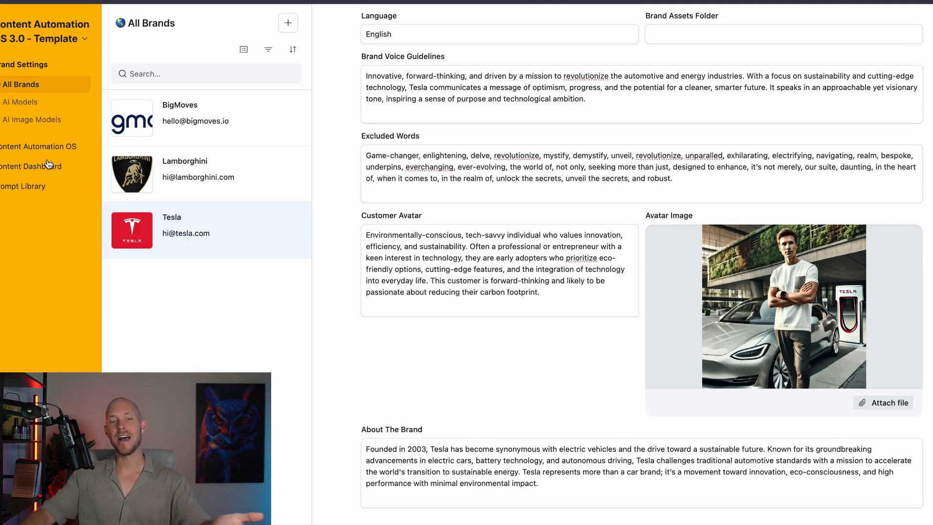
{"action": "left_click", "coordinate": [21, 147]}
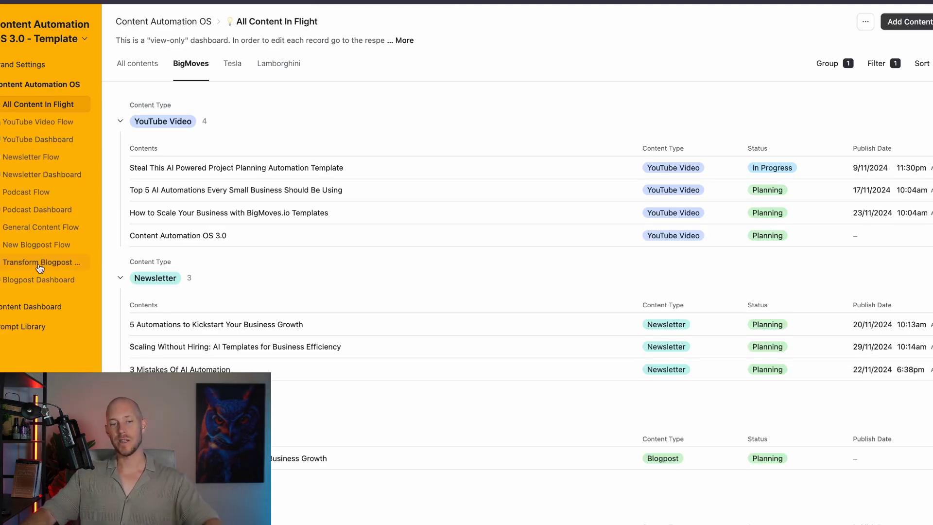
Go to the New Blogpost Flow page under Content Automation OS
{"action": "left_click", "coordinate": [48, 246]}
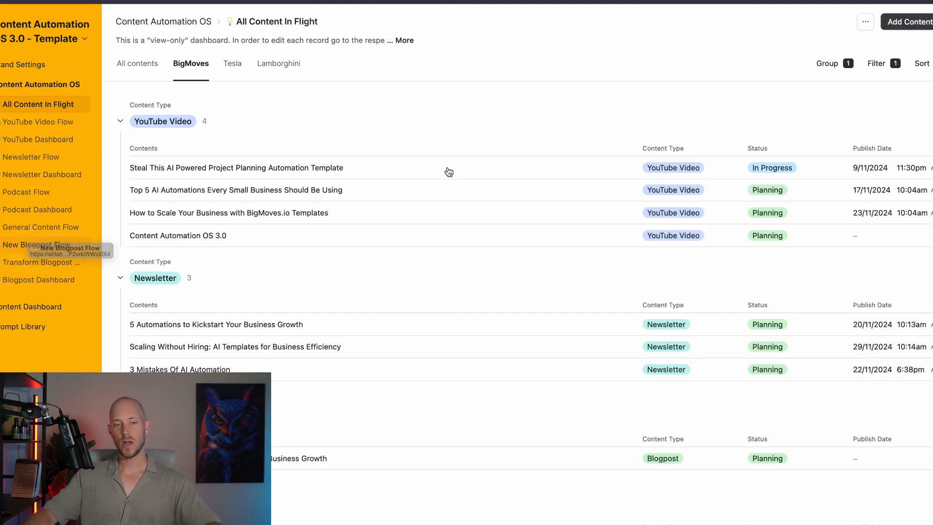
{"action": "left_click", "coordinate": [61, 245]}
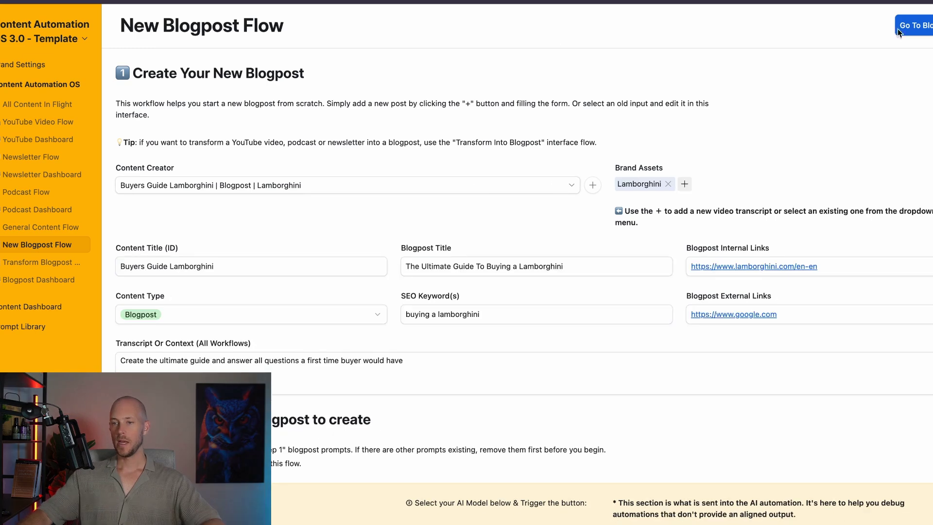
Start a new Tesla blogpost titled 'how to switch to solar power'
{"action": "left_click", "coordinate": [594, 186]}
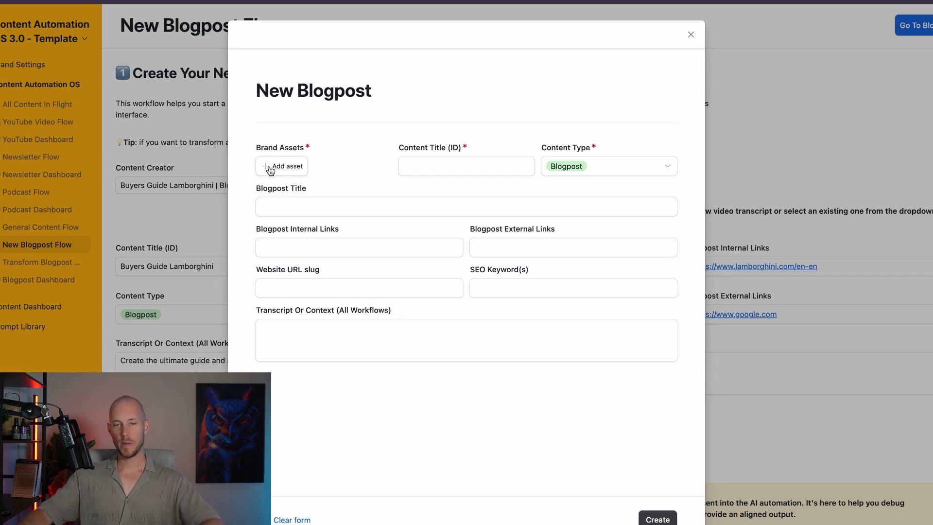
{"action": "left_click", "coordinate": [291, 166]}
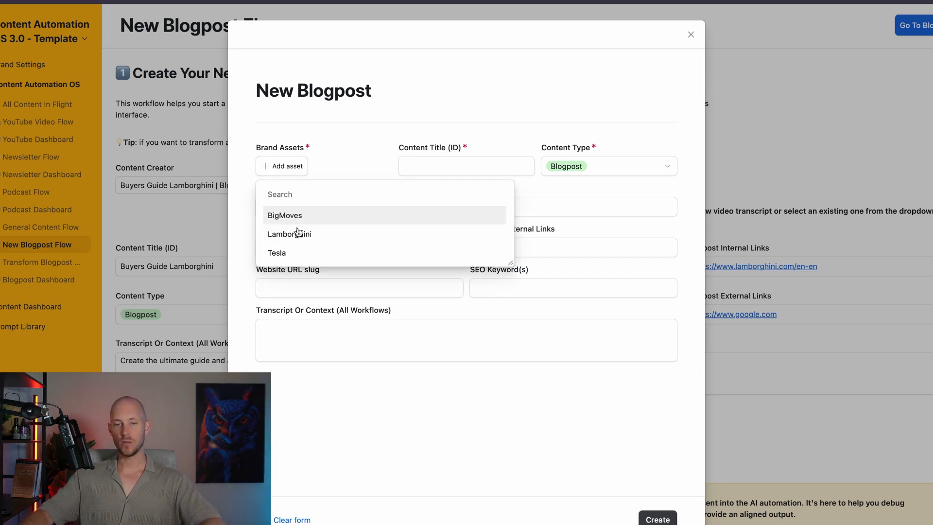
{"action": "left_click", "coordinate": [299, 253]}
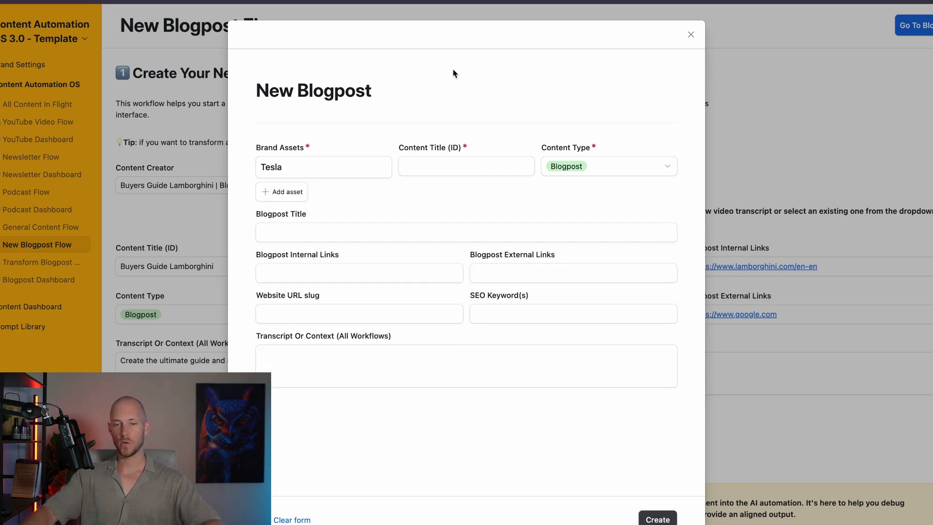
{"action": "left_click", "coordinate": [443, 168]}
{"action": "type", "text": "how to switch to solar power"}
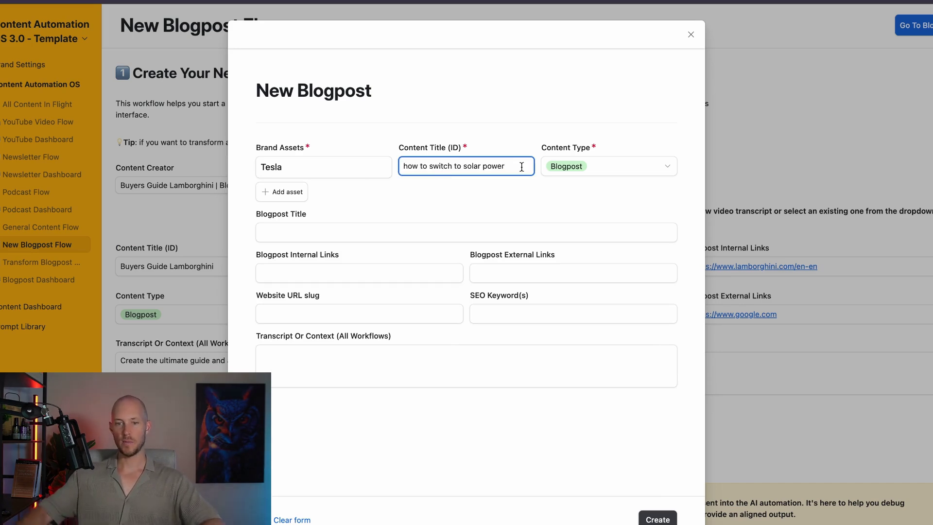
{"action": "left_click", "coordinate": [448, 281]}
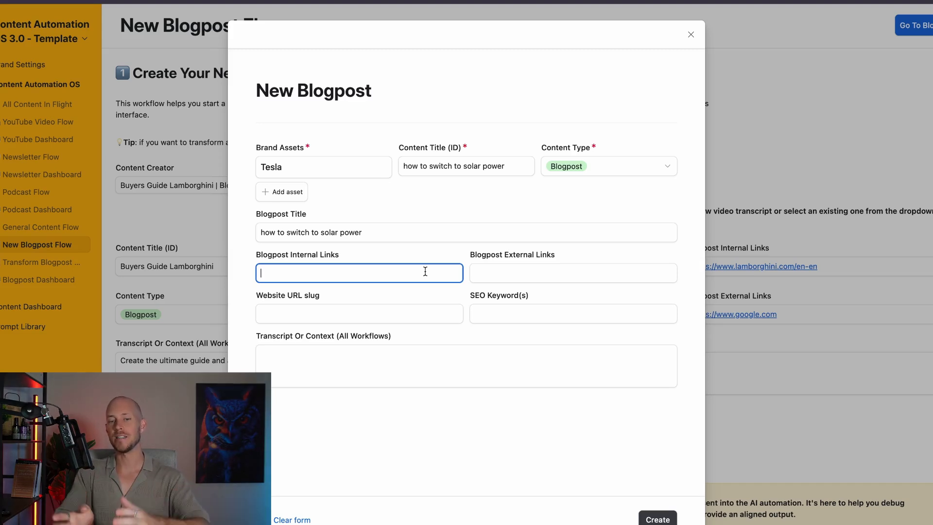
{"action": "left_click", "coordinate": [491, 273]}
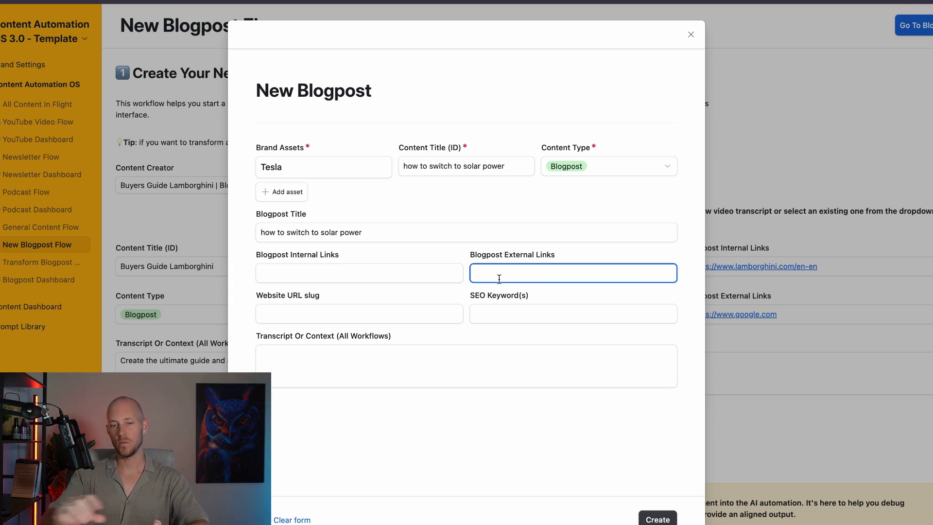
Use the pasted title as both the Website URL slug and the SEO keyword
{"action": "left_click", "coordinate": [346, 310]}
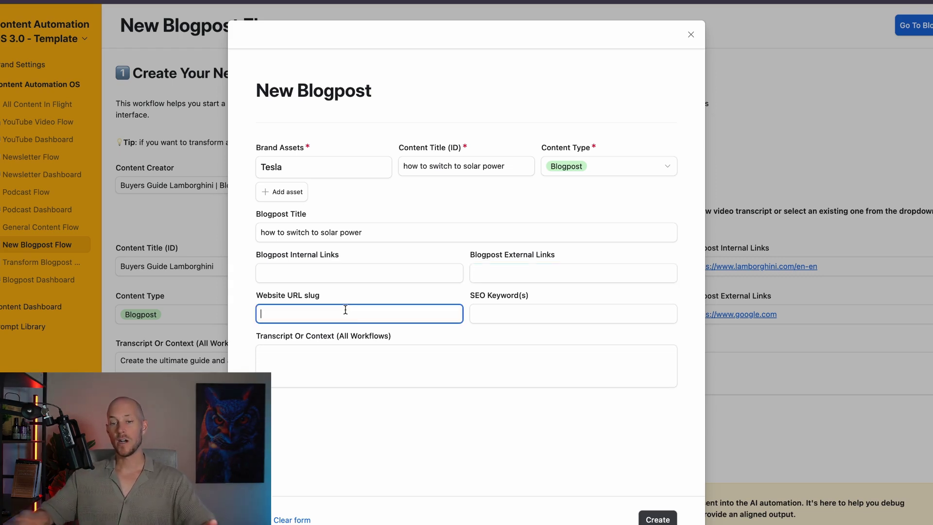
{"action": "type", "text": "how to switch to solar power"}
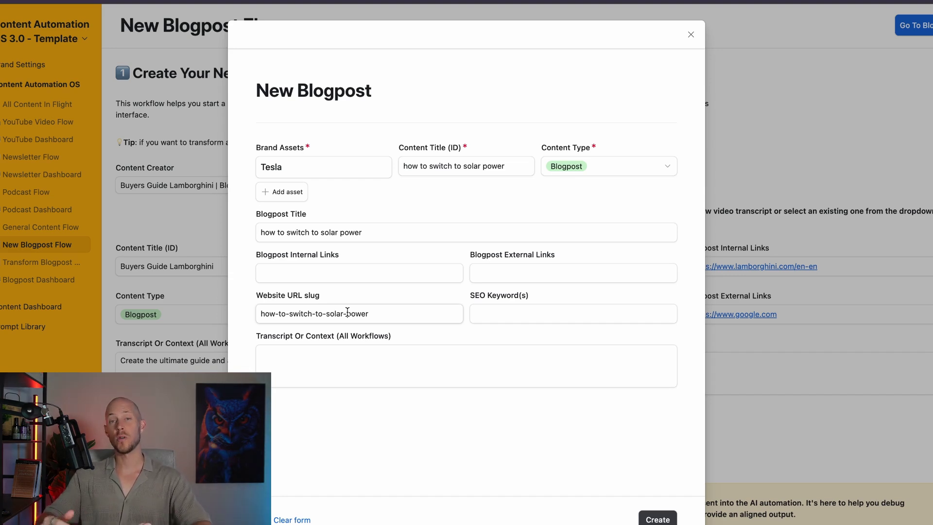
{"action": "left_click", "coordinate": [560, 309]}
{"action": "type", "text": "how to switch to solar power"}
{"action": "key", "text": "shift+Tab"}
{"action": "left_click", "coordinate": [429, 290]}
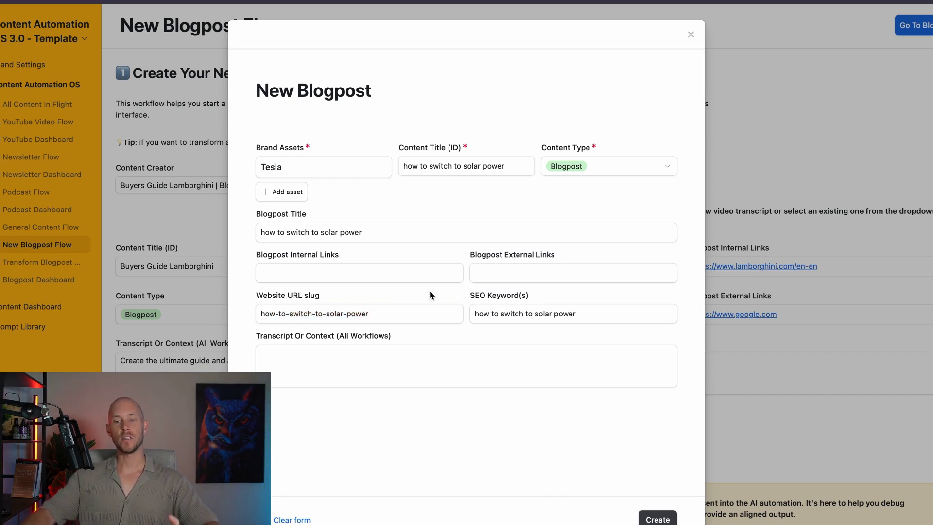
Write a Transcript Or Context note requiring statistics with real, referenced sources
{"action": "left_click", "coordinate": [342, 366]}
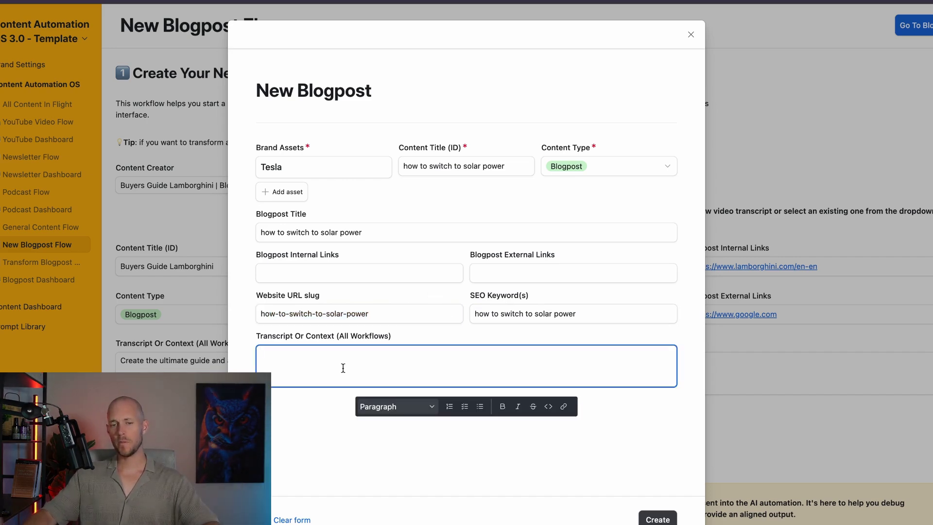
{"action": "left_click", "coordinate": [424, 330]}
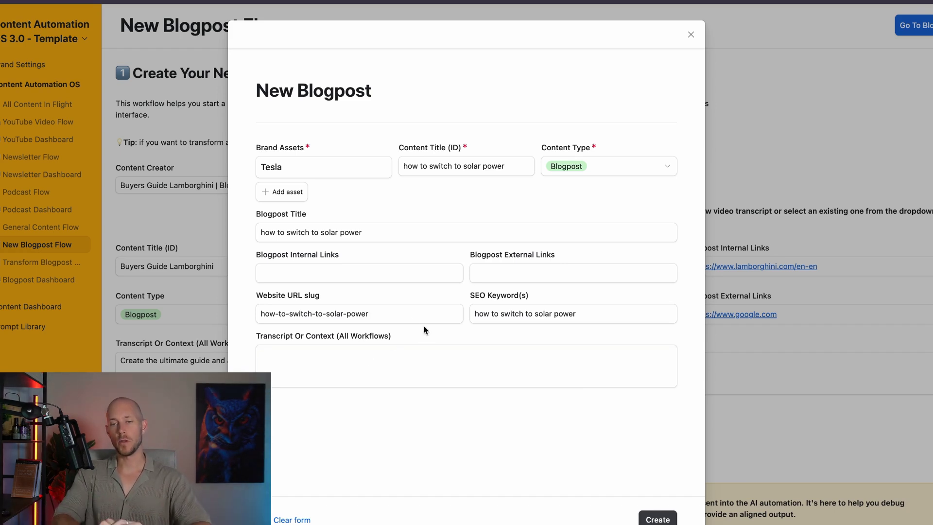
{"action": "left_click", "coordinate": [396, 354]}
{"action": "type", "text": "Peo"}
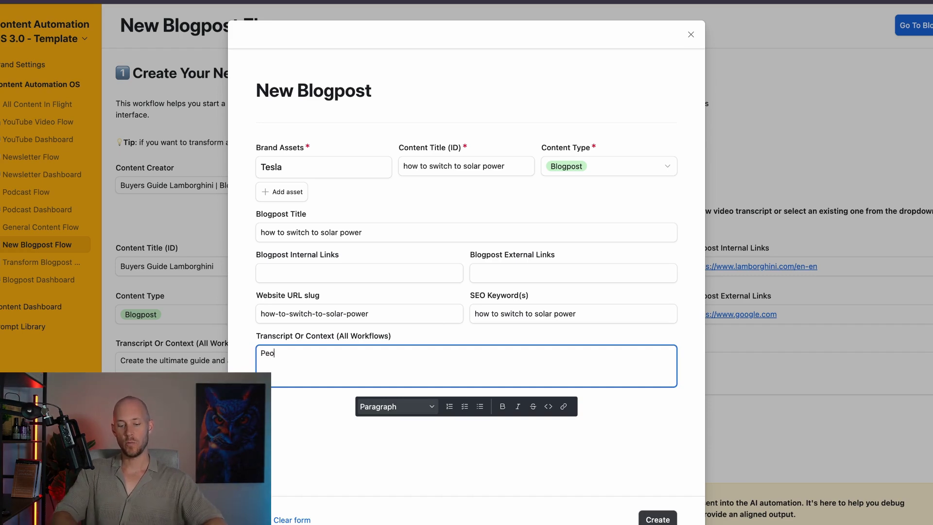
{"action": "key", "text": "BackSpace"}
{"action": "key", "text": "BackSpace"}
{"action": "key", "text": "BackSpace"}
{"action": "type", "text": "provide s"}
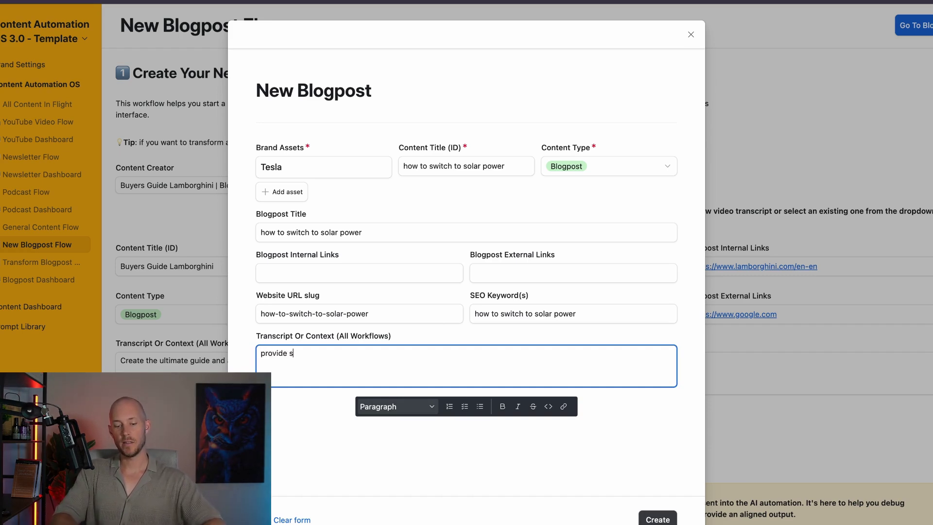
{"action": "type", "text": "tatistics byut"}
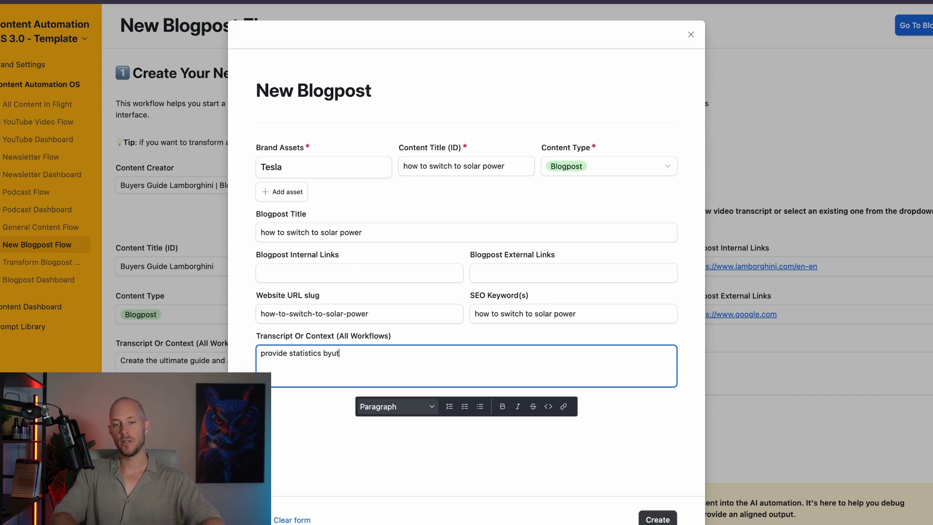
{"action": "key", "text": "BackSpace"}
{"action": "key", "text": "BackSpace"}
{"action": "key", "text": "BackSpace"}
{"action": "type", "text": "ut ensure you reference any sources. Do not ever make these up, it"}
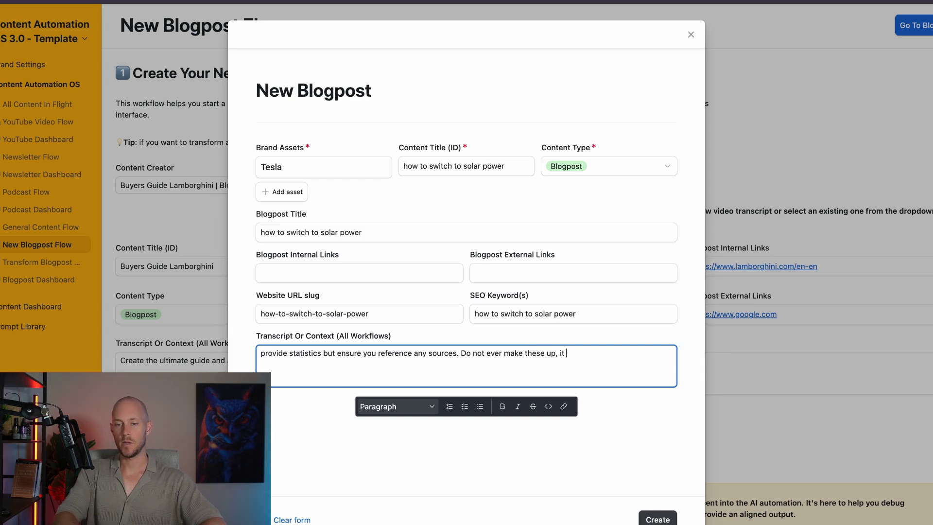
{"action": "type", "text": " must be real."}
Format the context notes as two capitalised, dash-bulleted instructions
{"action": "key", "text": "super+Left"}
{"action": "key", "text": "Delete"}
{"action": "type", "text": "P"}
{"action": "key", "text": "Left"}
{"action": "type", "text": "-"}
{"action": "key", "text": "super+Right"}
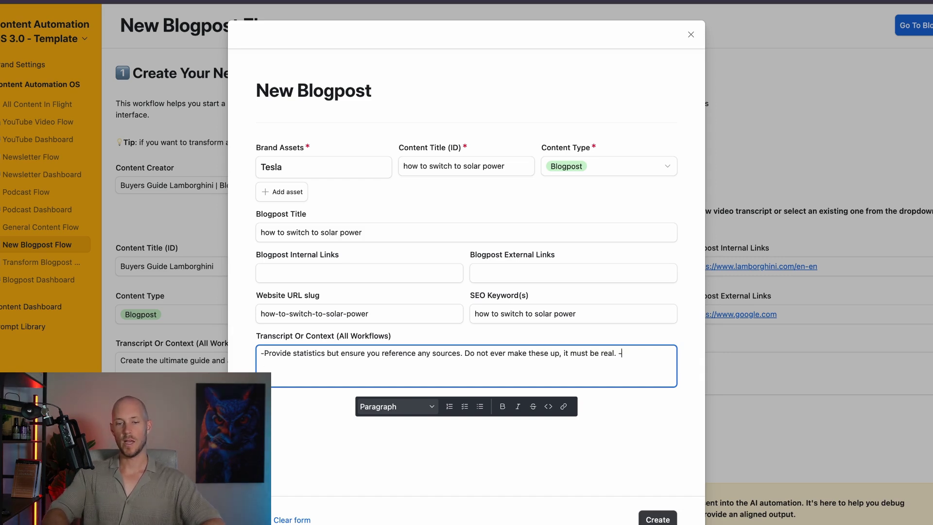
{"action": "type", "text": "-"}
{"action": "key", "text": "BackSpace"}
{"action": "key", "text": "Return"}
{"action": "type", "text": "-Provide statistics but ensure you reference any sources. Do not ever make these up, it must be real. Provide examples "}
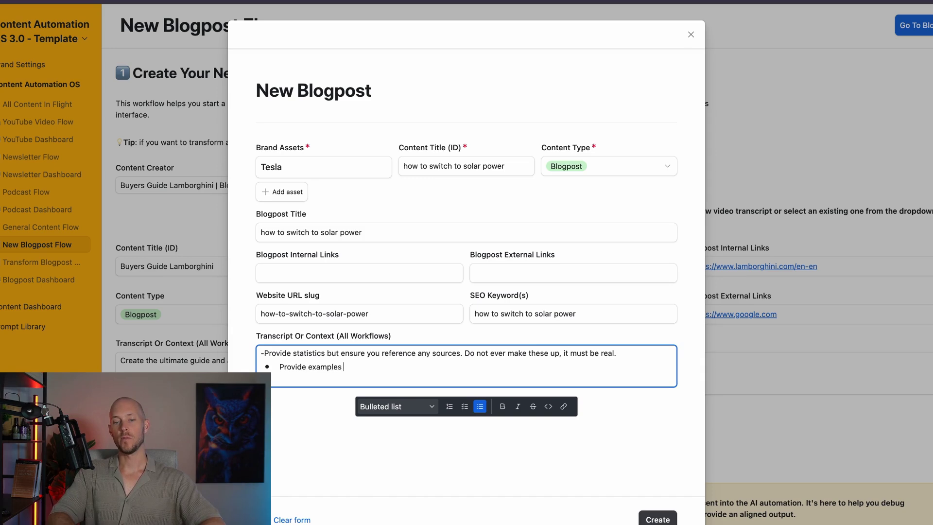
{"action": "type", "text": "of products they could"}
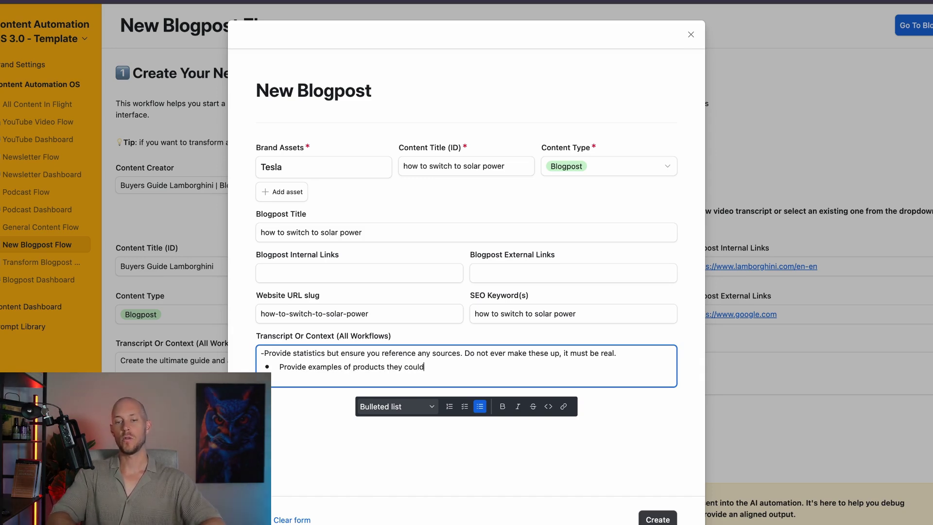
{"action": "type", "text": " use and ensure th"}
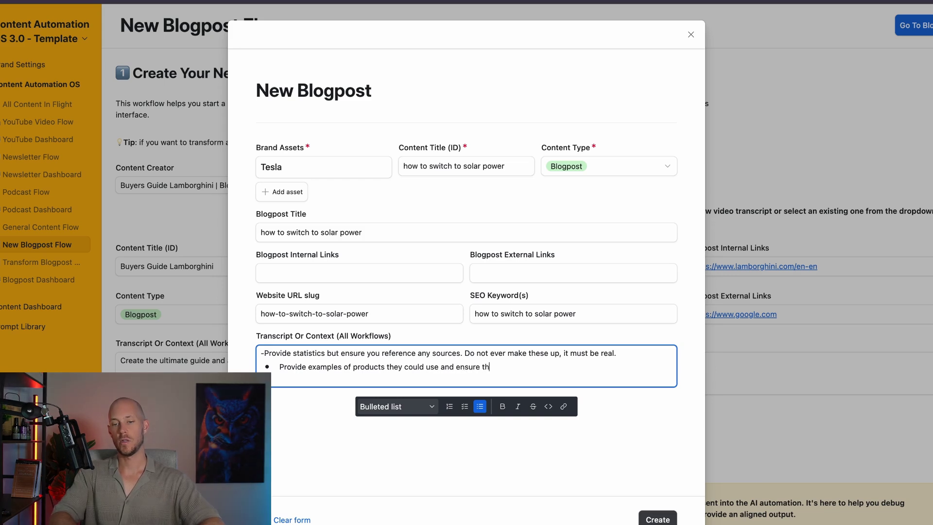
{"action": "type", "text": "ey are our own"}
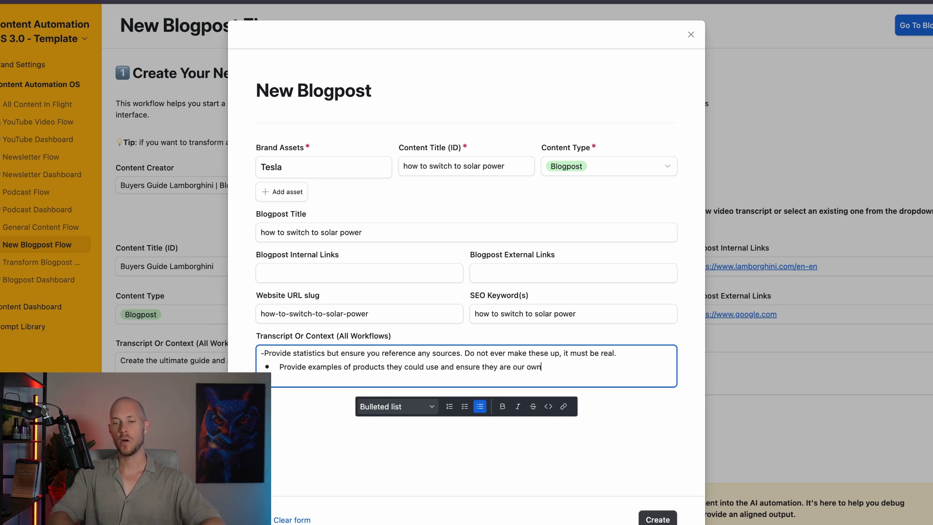
{"action": "type", "text": " products and why thos"}
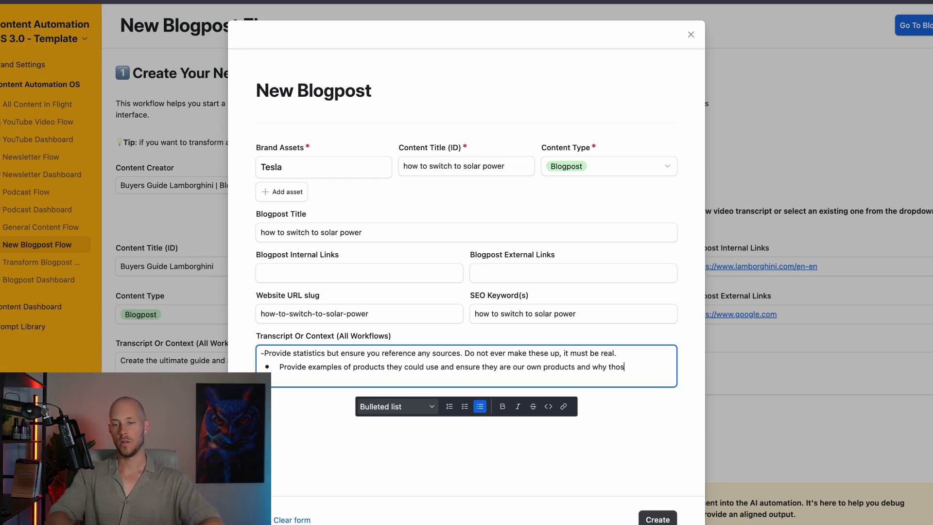
{"action": "type", "text": "e products are better than "}
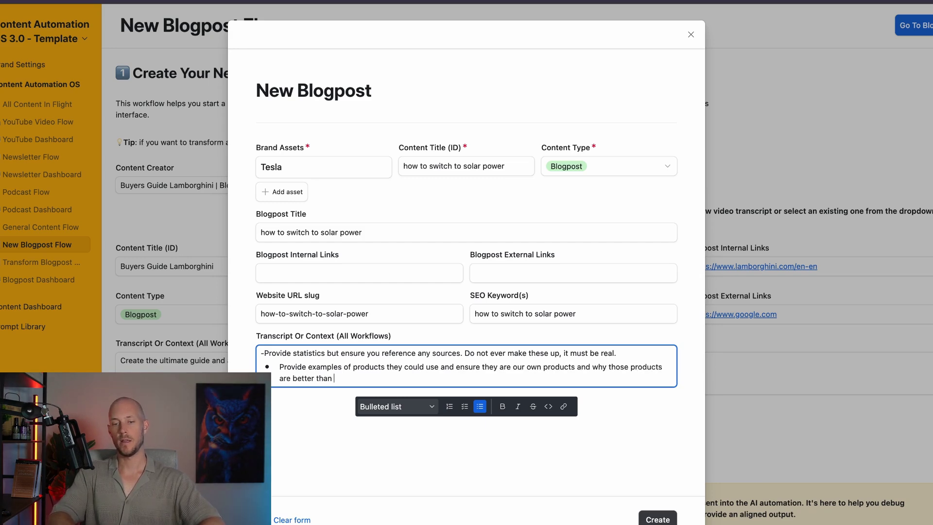
{"action": "type", "text": "what else is on the market"}
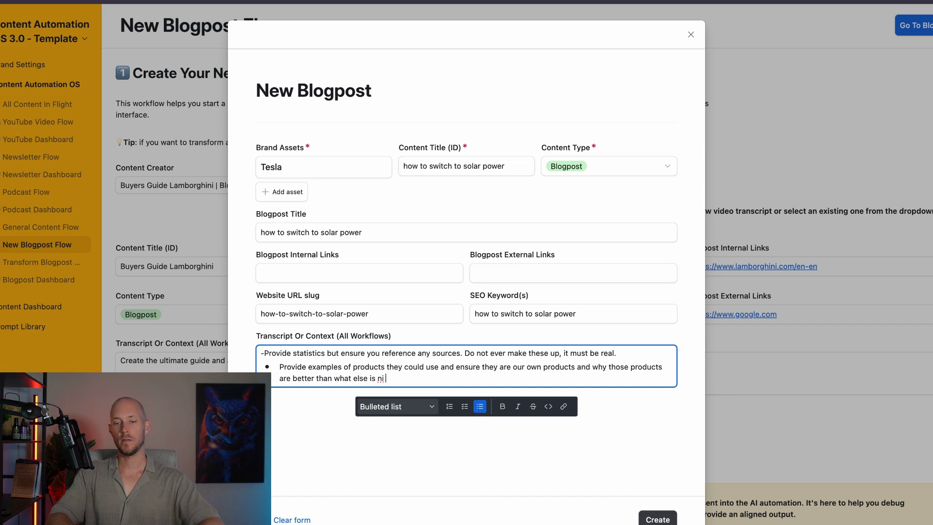
{"action": "key", "text": "super+shift+8"}
{"action": "type", "text": "-"}
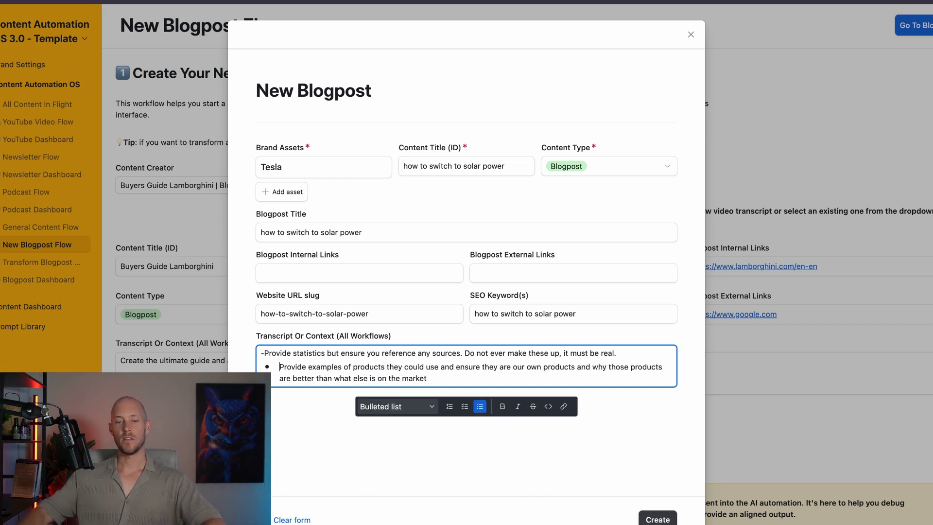
{"action": "key", "text": "Up"}
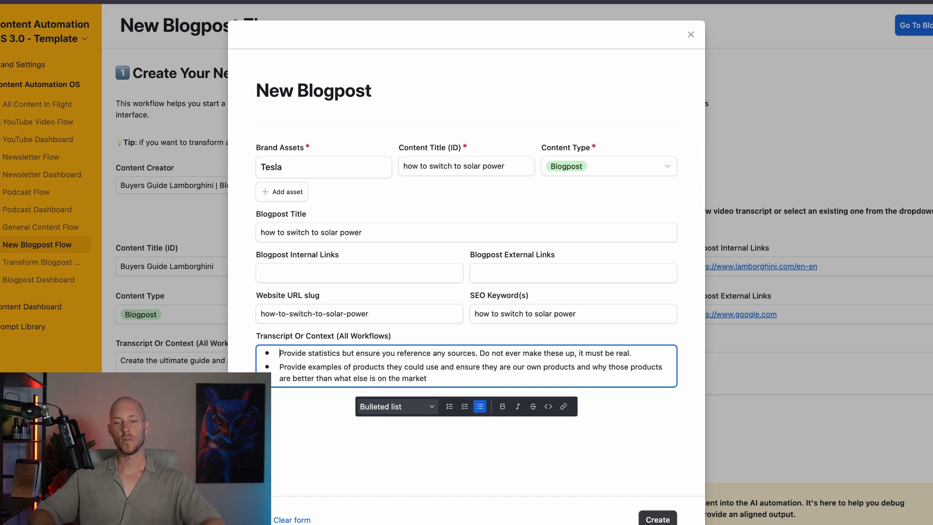
Create the solar power blogpost and bring up its Step 1 blogpost prompt choices
{"action": "left_click", "coordinate": [658, 520]}
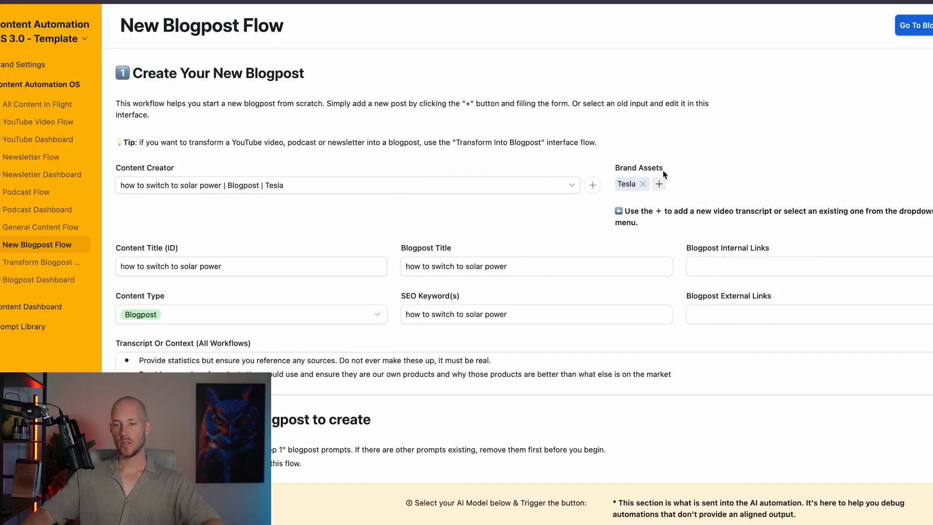
{"action": "scroll", "coordinate": [375, 342], "scroll_direction": "down", "scroll_amount": 5}
{"action": "left_click_drag", "start_coordinate": [132, 203], "coordinate": [403, 213]}
{"action": "left_click", "coordinate": [403, 213]}
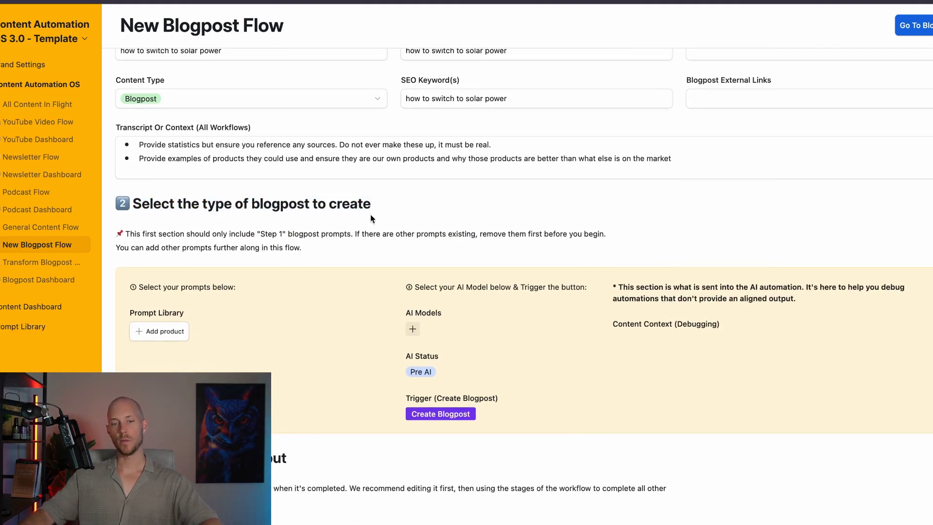
{"action": "left_click", "coordinate": [166, 331]}
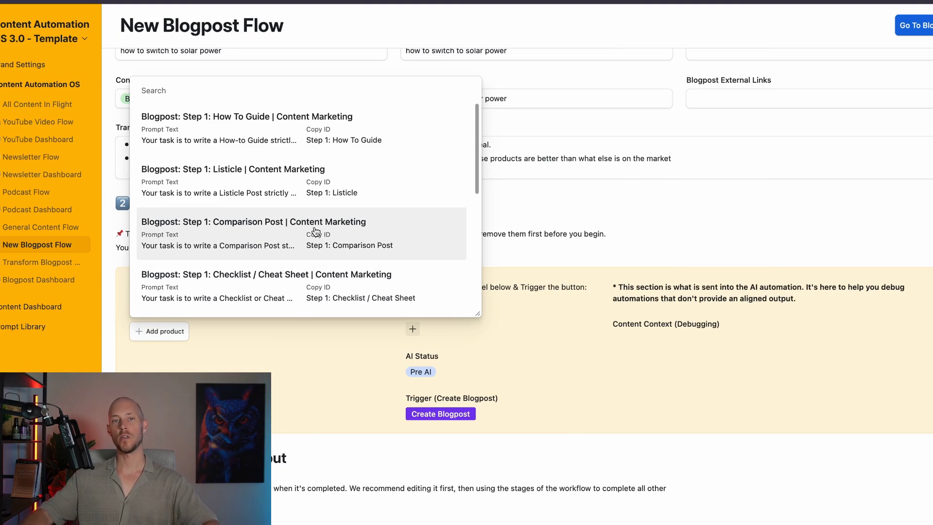
{"action": "scroll", "coordinate": [206, 134], "scroll_direction": "down", "scroll_amount": 5}
{"action": "scroll", "coordinate": [205, 135], "scroll_direction": "up", "scroll_amount": 5}
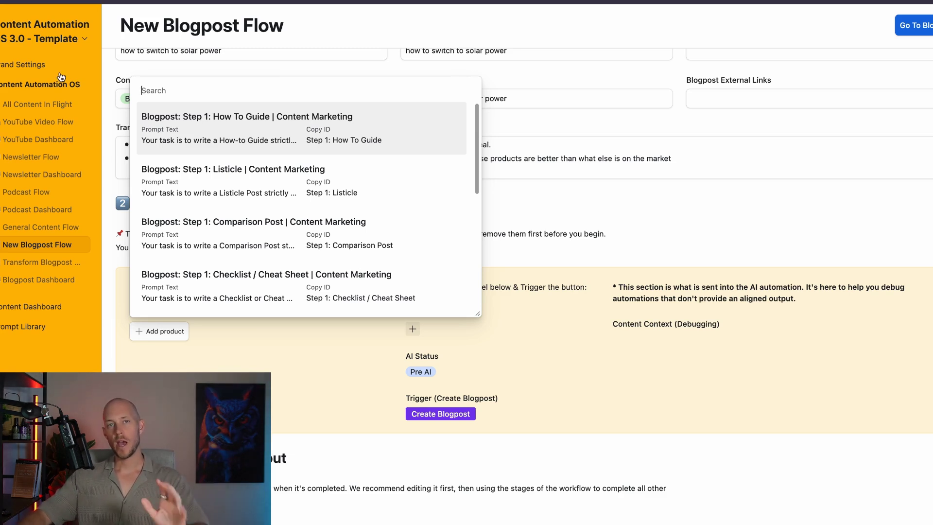
Pick the How To Guide prompt and anthropic/claude-3.5-sonnet, then trigger Create Blogpost
{"action": "left_click", "coordinate": [231, 131]}
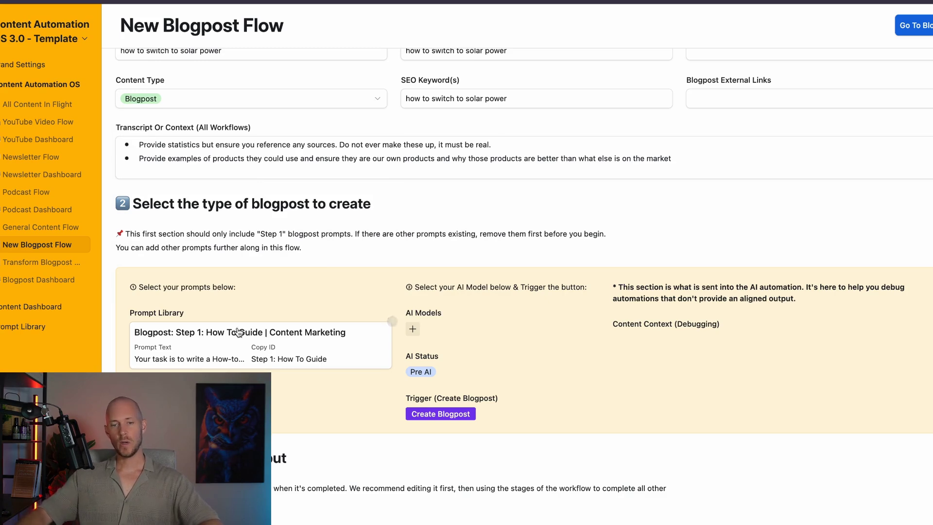
{"action": "left_click", "coordinate": [413, 329]}
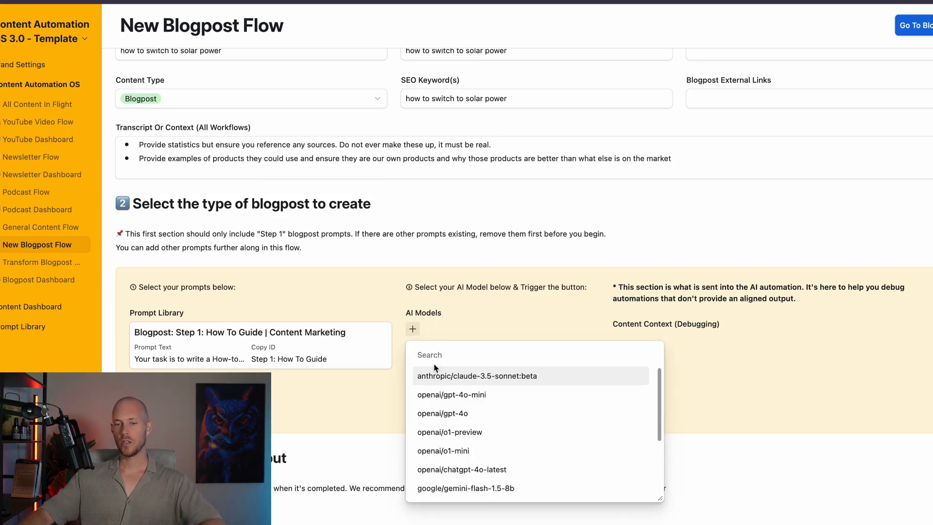
{"action": "scroll", "coordinate": [450, 393], "scroll_direction": "down", "scroll_amount": 3}
{"action": "left_click", "coordinate": [491, 449]}
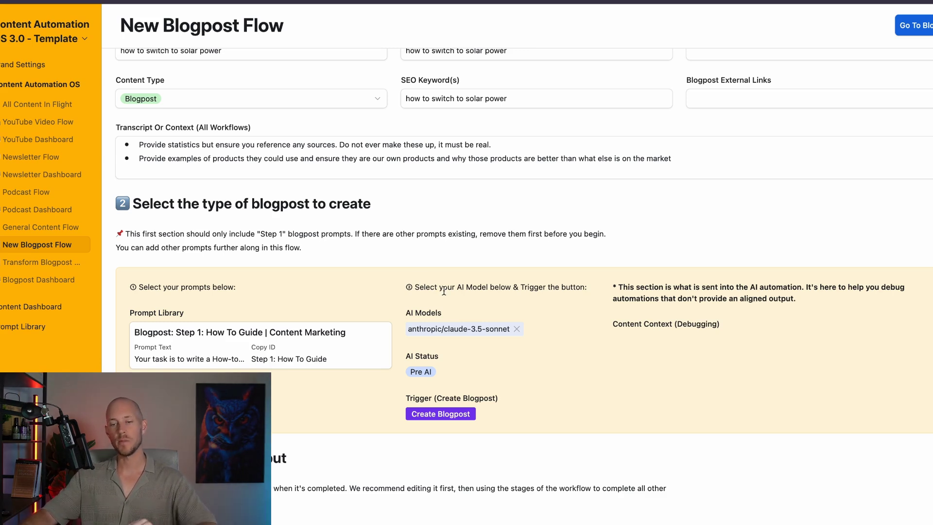
{"action": "left_click", "coordinate": [468, 414]}
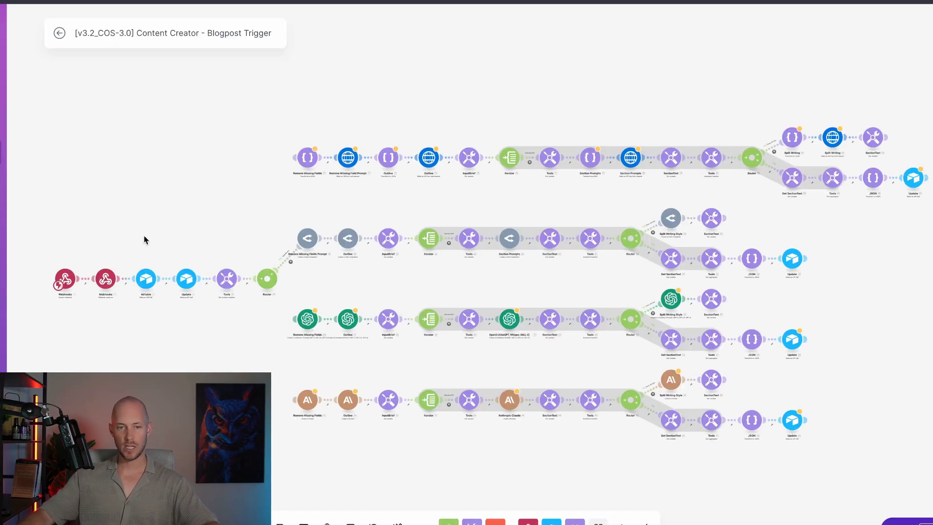
{"action": "scroll", "coordinate": [133, 233], "scroll_direction": "up", "scroll_amount": 2}
{"action": "scroll", "coordinate": [132, 233], "scroll_direction": "down", "scroll_amount": 1}
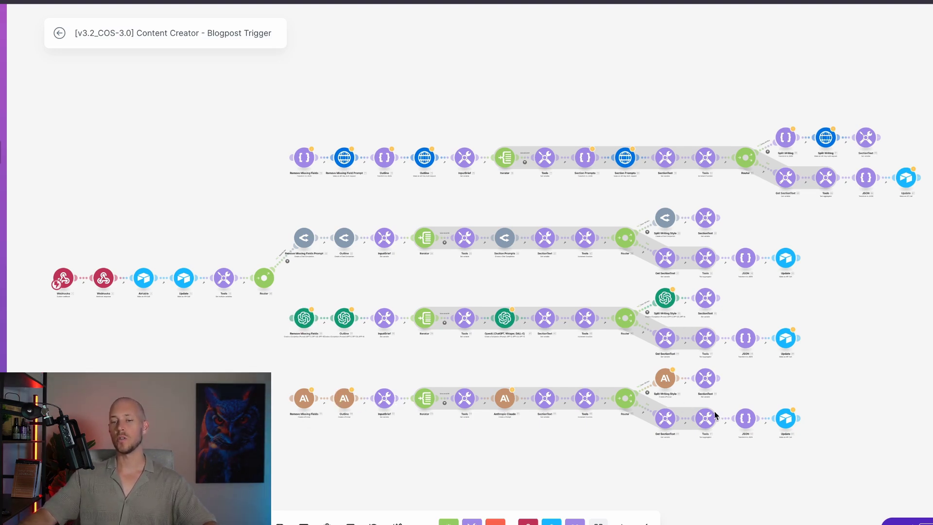
{"action": "scroll", "coordinate": [370, 260], "scroll_direction": "up", "scroll_amount": 2}
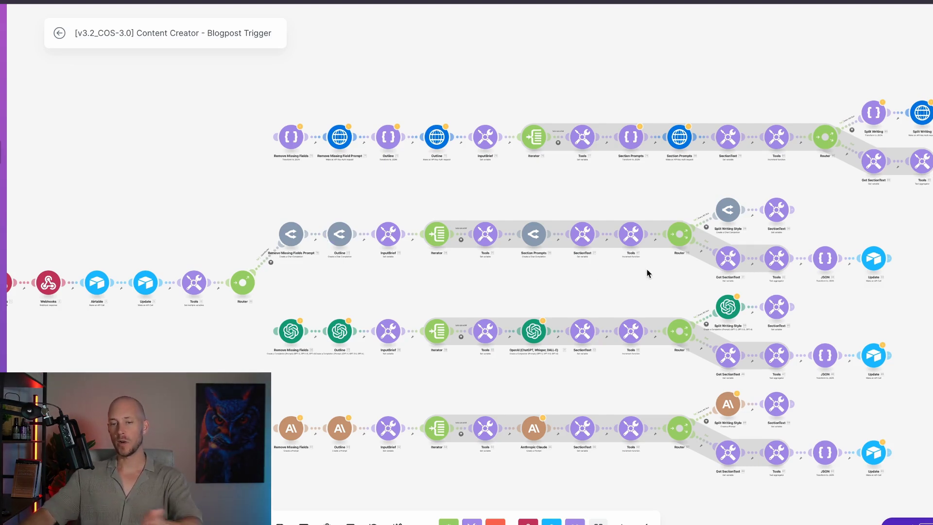
{"action": "scroll", "coordinate": [338, 265], "scroll_direction": "up", "scroll_amount": 2}
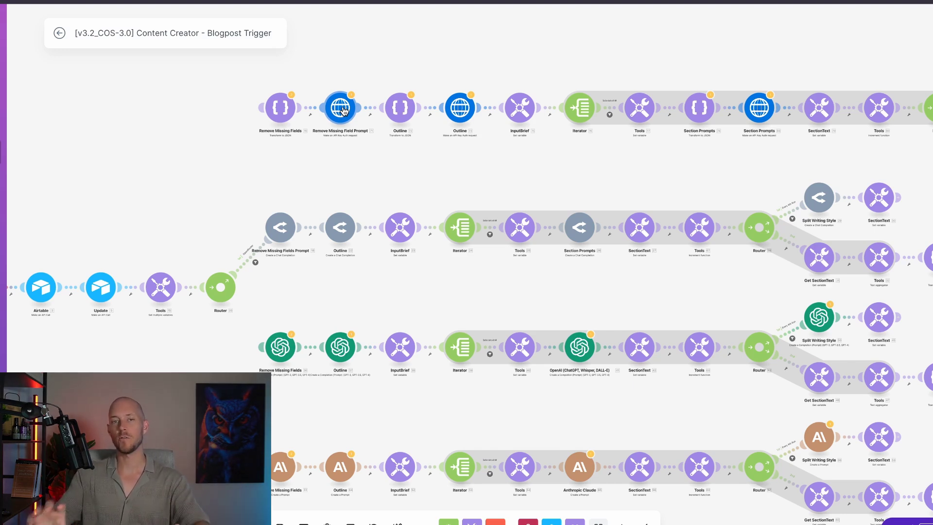
{"action": "scroll", "coordinate": [216, 165], "scroll_direction": "down", "scroll_amount": 2}
{"action": "scroll", "coordinate": [209, 169], "scroll_direction": "left", "scroll_amount": 3}
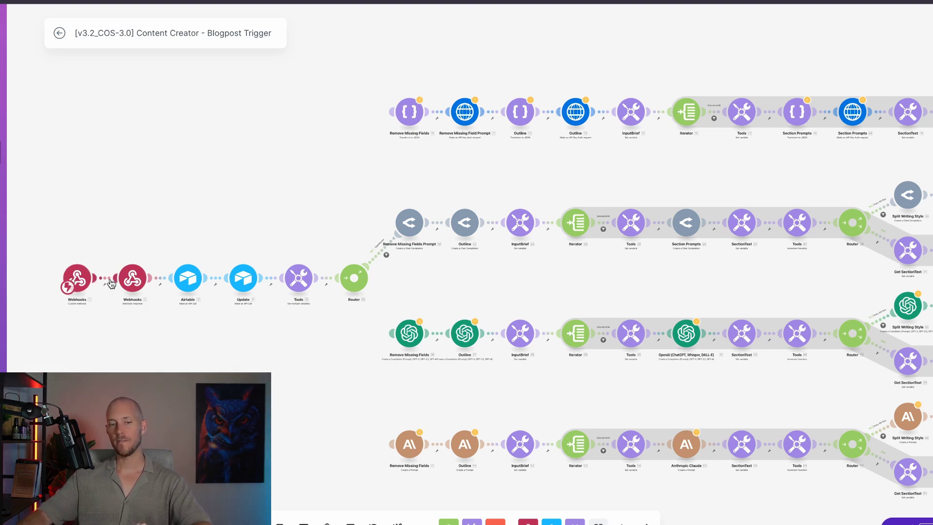
{"action": "scroll", "coordinate": [193, 279], "scroll_direction": "up", "scroll_amount": 2}
{"action": "scroll", "coordinate": [194, 280], "scroll_direction": "up", "scroll_amount": 2}
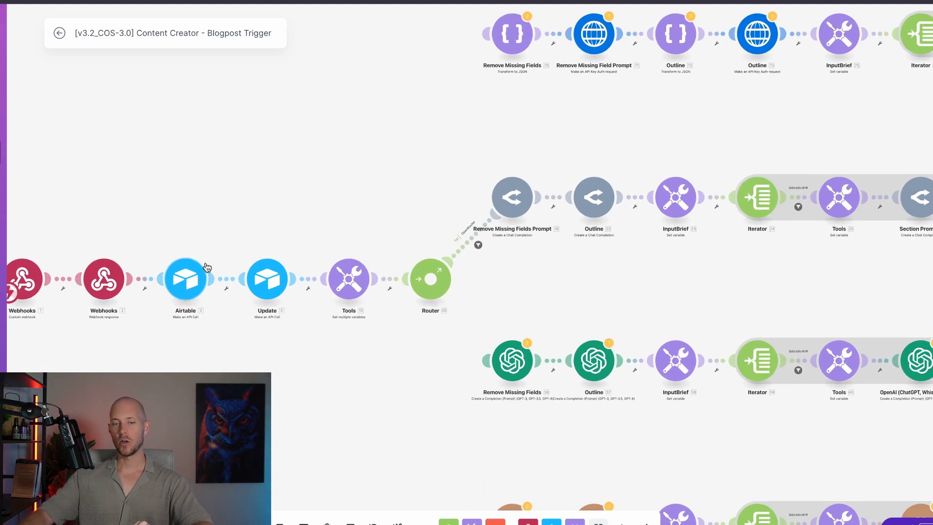
{"action": "left_click", "coordinate": [185, 281]}
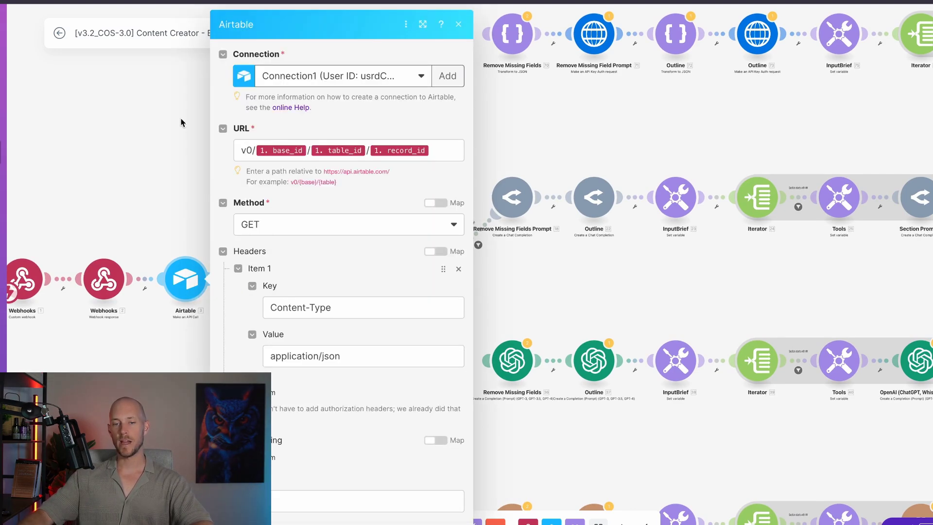
{"action": "left_click", "coordinate": [270, 323]}
{"action": "scroll", "coordinate": [282, 313], "scroll_direction": "down", "scroll_amount": 3}
{"action": "left_click_drag", "start_coordinate": [281, 313], "coordinate": [184, 308]}
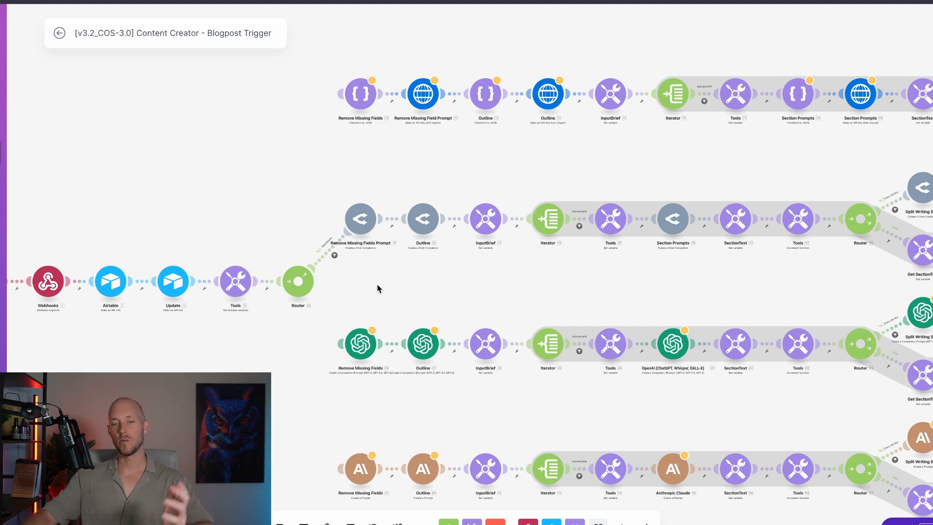
{"action": "scroll", "coordinate": [348, 266], "scroll_direction": "up", "scroll_amount": 2}
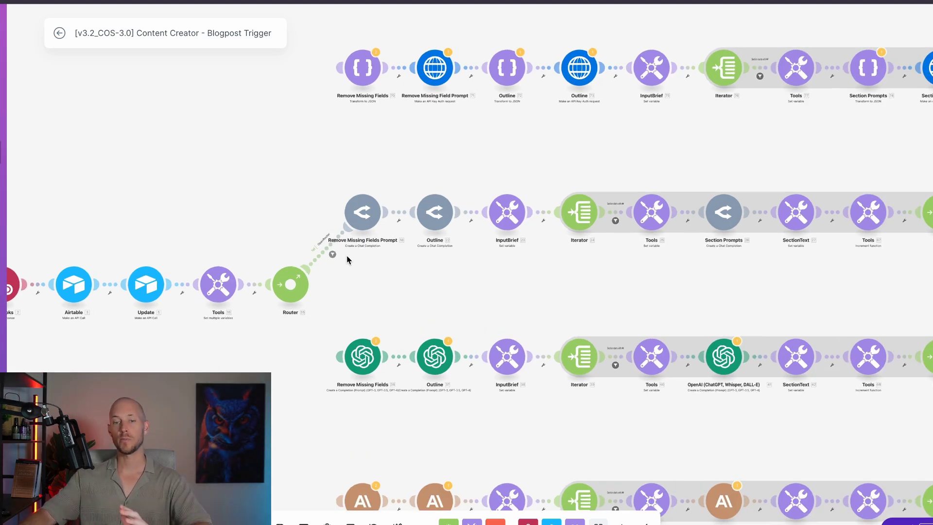
{"action": "scroll", "coordinate": [337, 253], "scroll_direction": "up", "scroll_amount": 1}
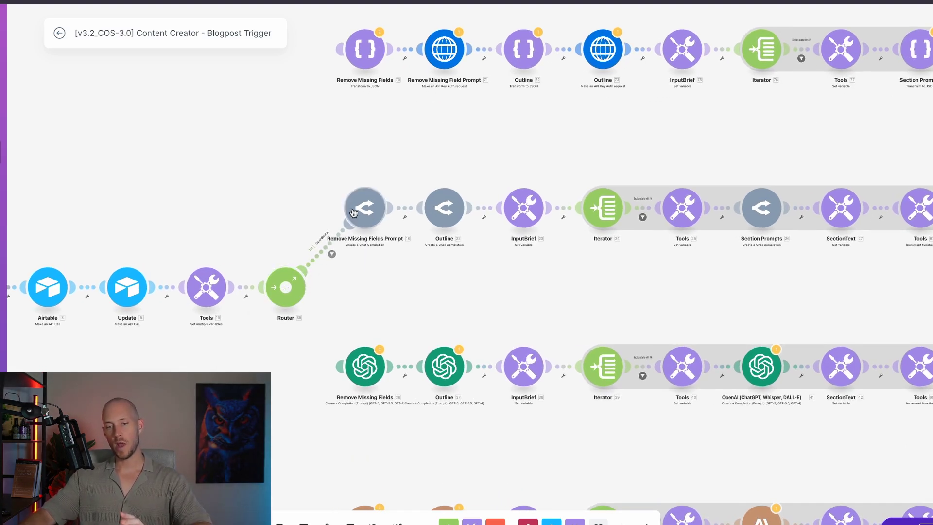
{"action": "left_click", "coordinate": [331, 254]}
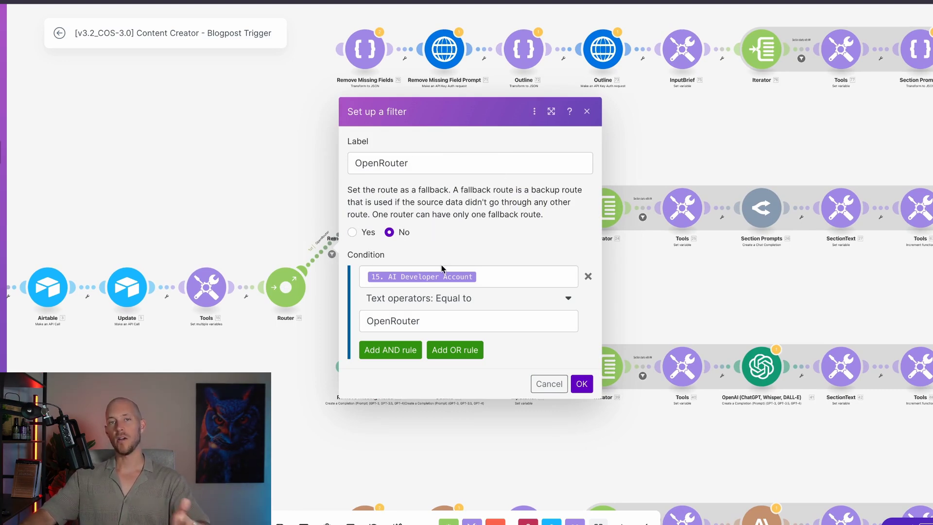
{"action": "left_click", "coordinate": [582, 384]}
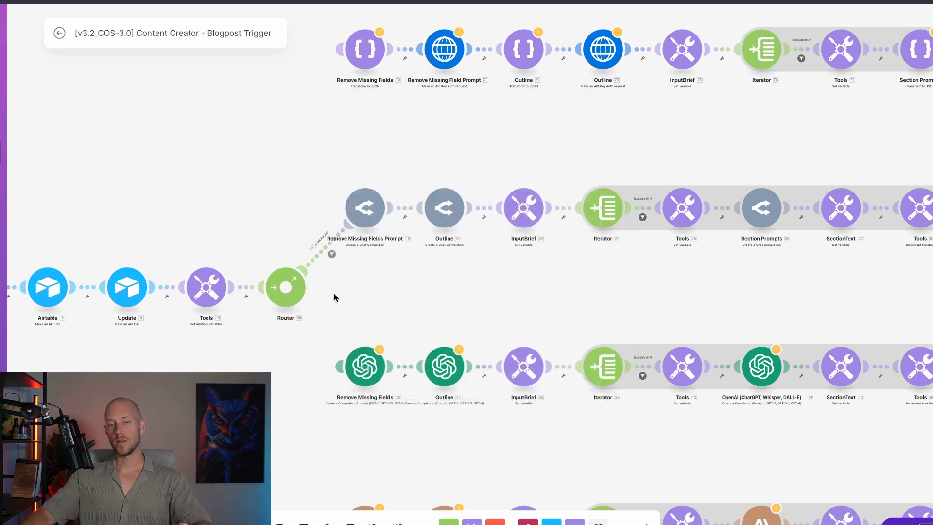
{"action": "scroll", "coordinate": [362, 395], "scroll_direction": "down", "scroll_amount": 1}
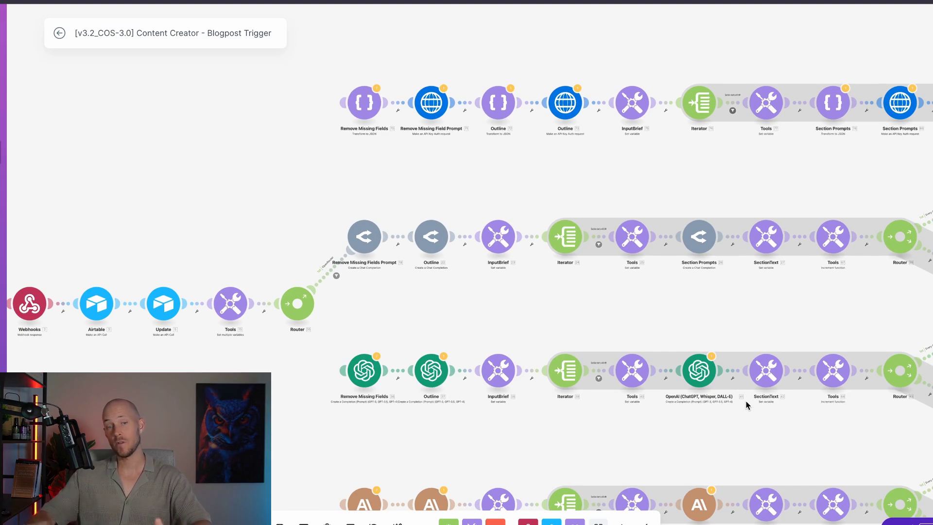
{"action": "scroll", "coordinate": [439, 232], "scroll_direction": "up", "scroll_amount": 3}
{"action": "left_click", "coordinate": [436, 234]}
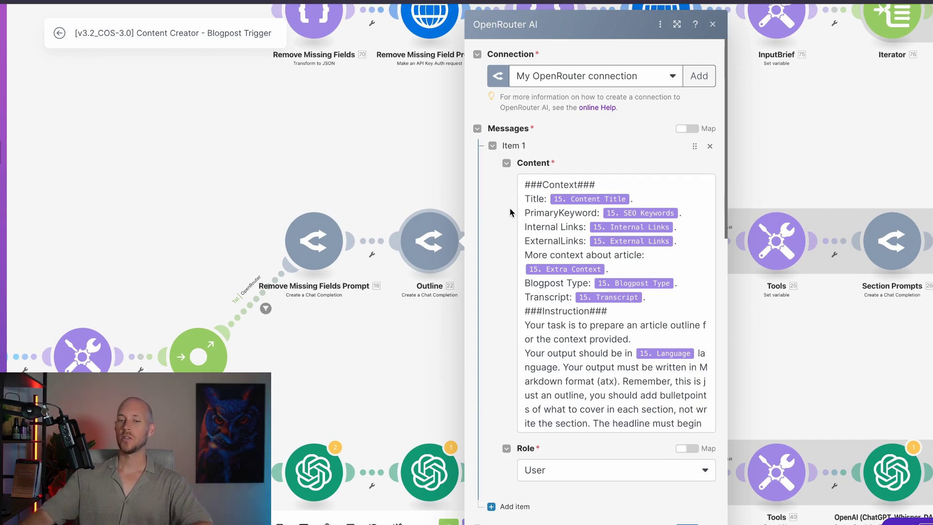
{"action": "scroll", "coordinate": [513, 197], "scroll_direction": "down", "scroll_amount": 1}
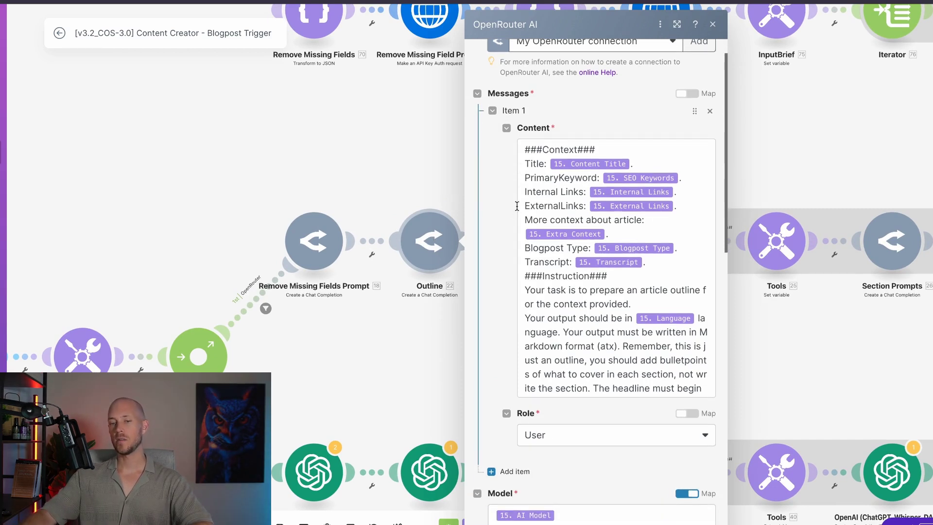
{"action": "left_click", "coordinate": [520, 194]}
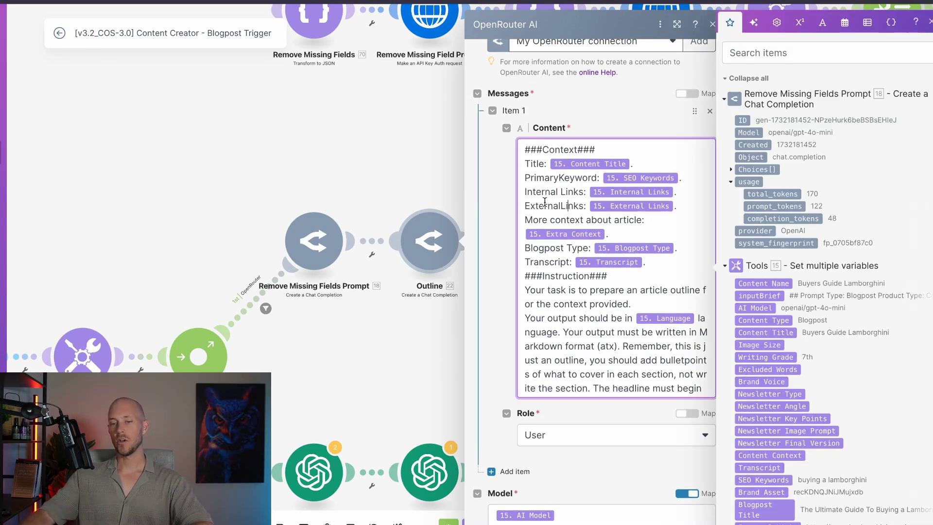
{"action": "left_click_drag", "start_coordinate": [524, 220], "coordinate": [645, 220]}
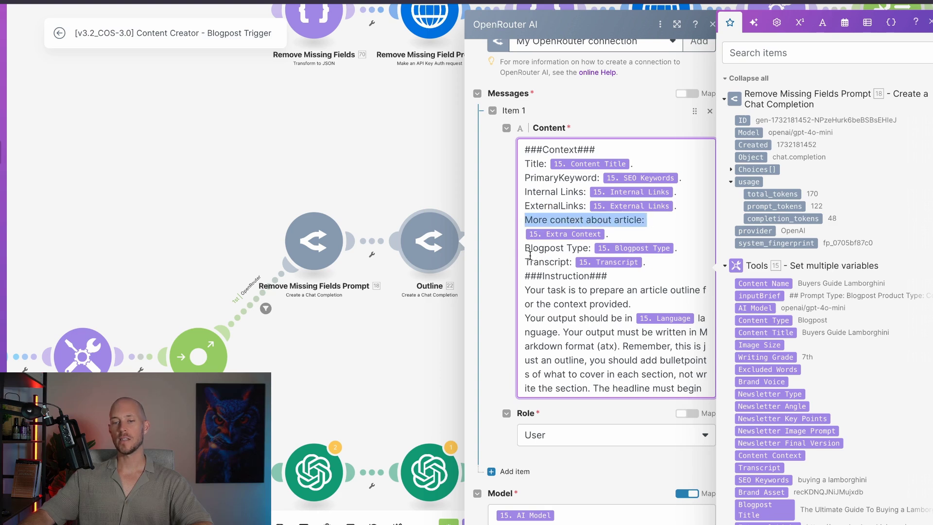
{"action": "left_click_drag", "start_coordinate": [525, 249], "coordinate": [589, 249]}
{"action": "left_click", "coordinate": [589, 248]}
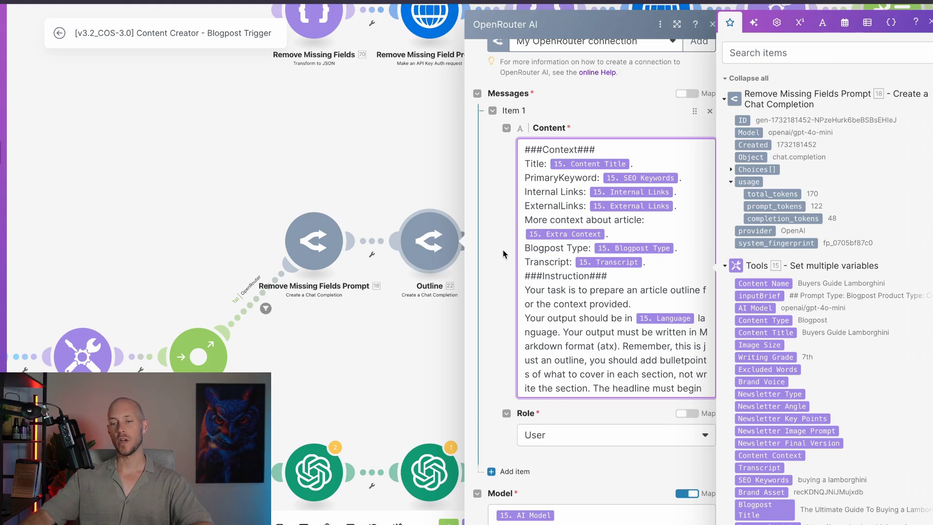
{"action": "scroll", "coordinate": [616, 170], "scroll_direction": "down", "scroll_amount": 3}
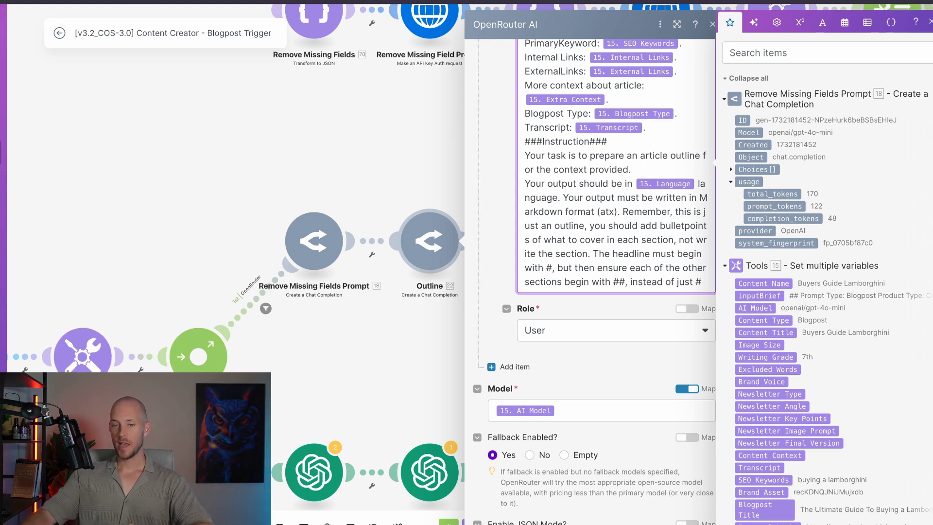
{"action": "left_click", "coordinate": [707, 523]}
{"action": "key", "text": "Escape"}
{"action": "scroll", "coordinate": [607, 322], "scroll_direction": "down", "scroll_amount": 3}
{"action": "scroll", "coordinate": [522, 402], "scroll_direction": "down", "scroll_amount": 2}
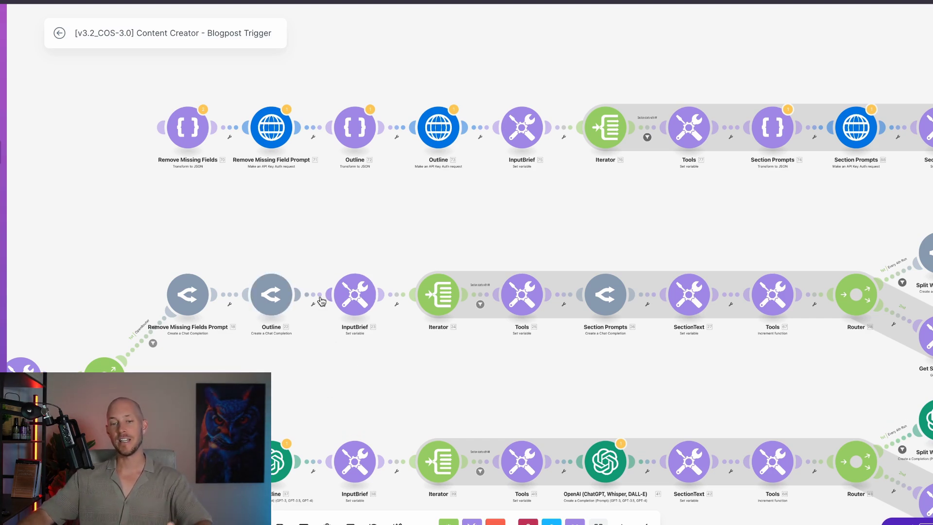
Pan through the scenario and check the Every 4th Run route condition
{"action": "scroll", "coordinate": [607, 371], "scroll_direction": "down", "scroll_amount": 1}
{"action": "left_click_drag", "start_coordinate": [615, 369], "coordinate": [354, 366]}
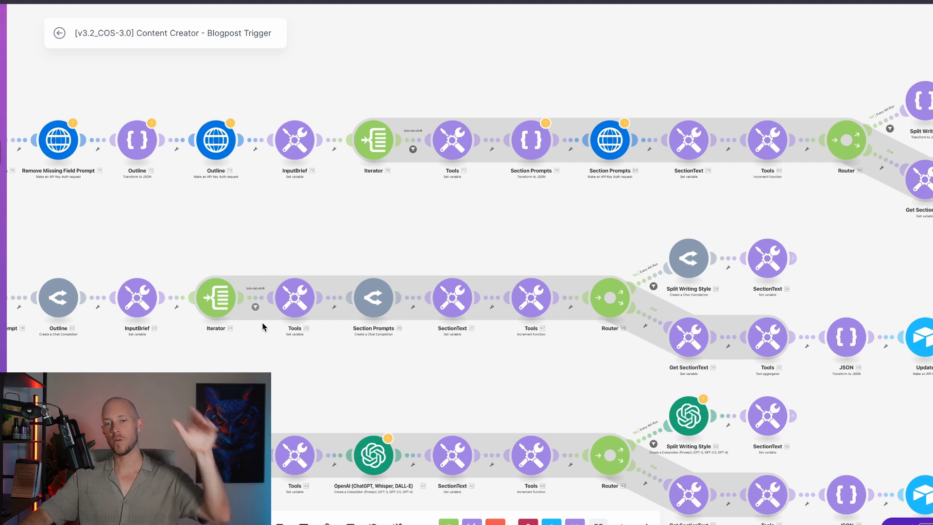
{"action": "scroll", "coordinate": [319, 393], "scroll_direction": "down", "scroll_amount": 2}
{"action": "scroll", "coordinate": [355, 271], "scroll_direction": "left", "scroll_amount": 4}
{"action": "scroll", "coordinate": [389, 279], "scroll_direction": "down", "scroll_amount": 2}
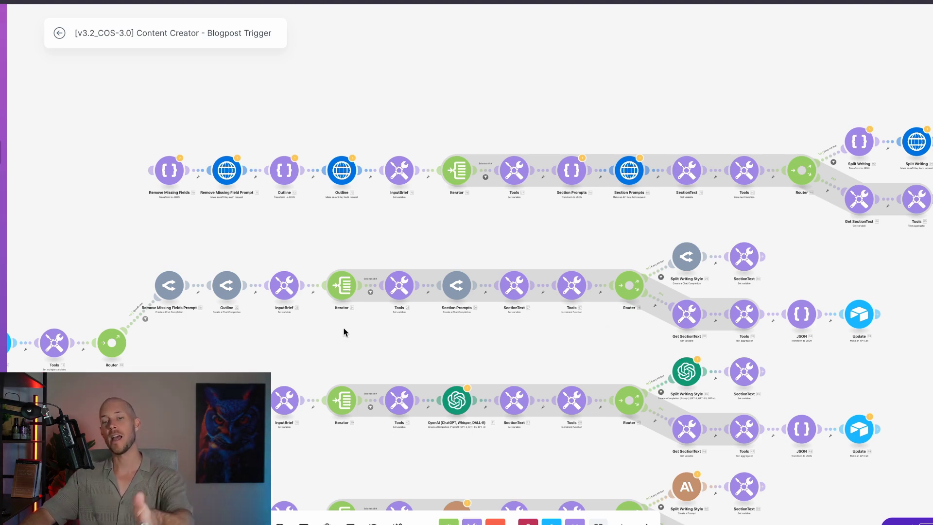
{"action": "scroll", "coordinate": [571, 292], "scroll_direction": "up", "scroll_amount": 5}
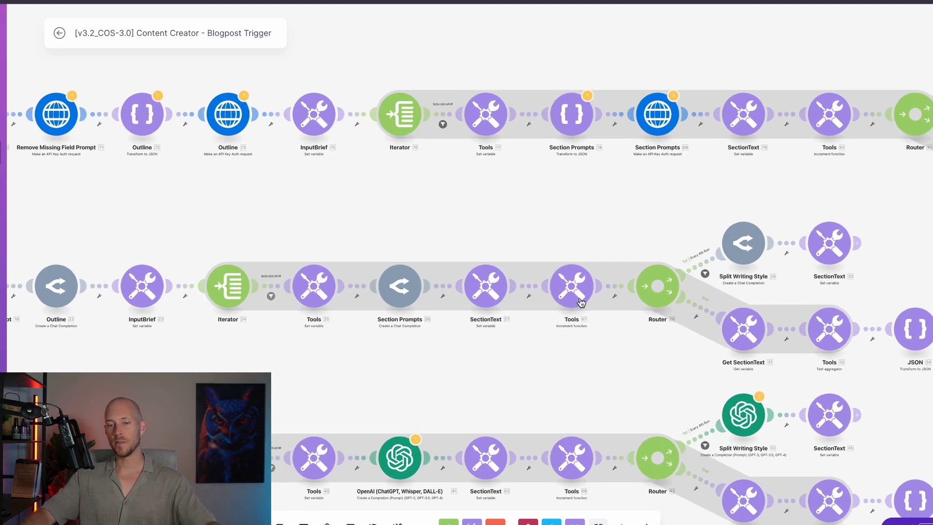
{"action": "left_click", "coordinate": [705, 273]}
{"action": "left_click", "coordinate": [684, 237]}
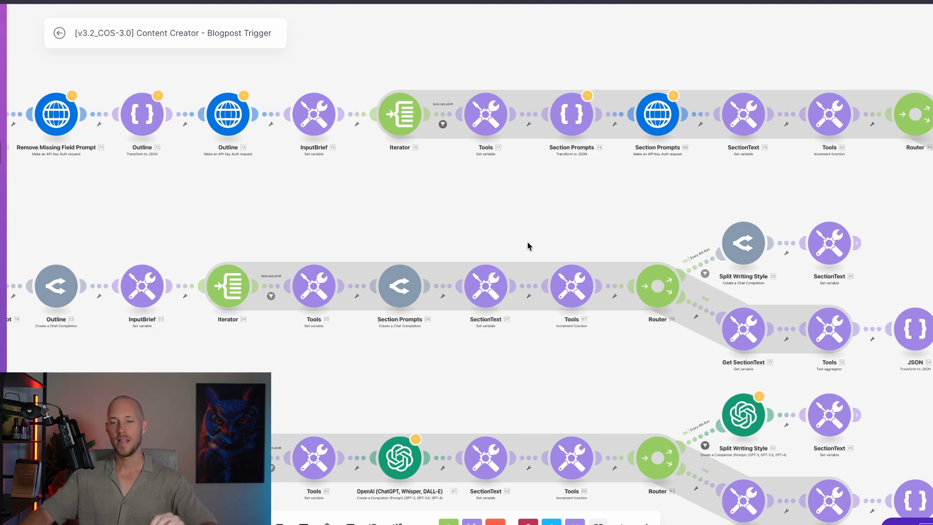
{"action": "scroll", "coordinate": [413, 272], "scroll_direction": "up", "scroll_amount": 1}
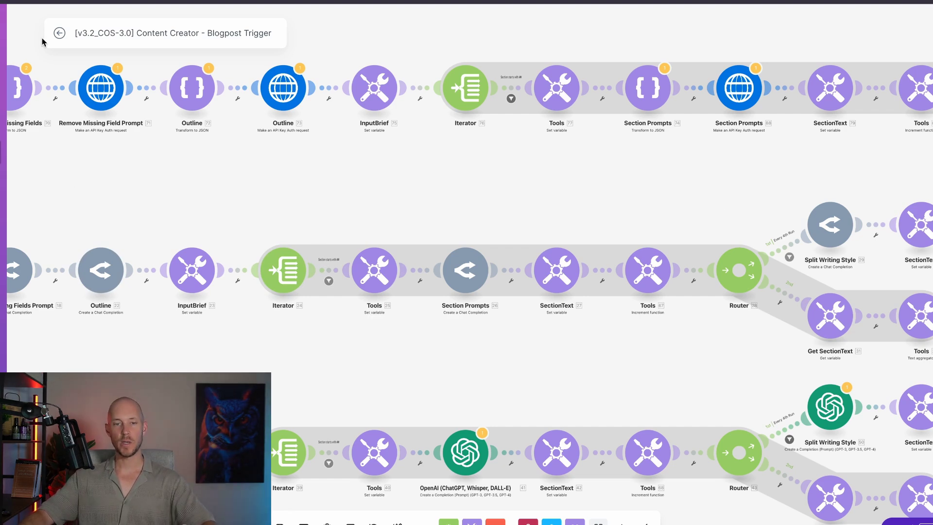
{"action": "left_click", "coordinate": [60, 34]}
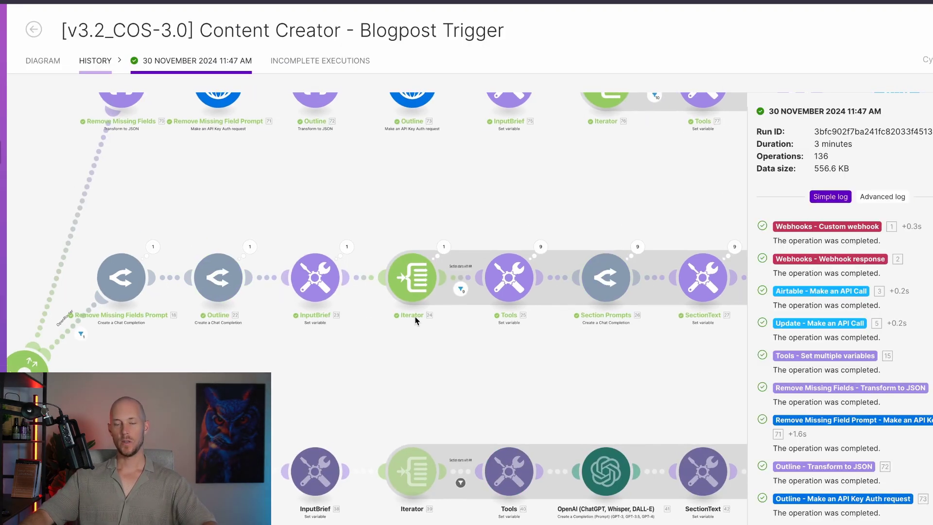
{"action": "scroll", "coordinate": [394, 209], "scroll_direction": "up", "scroll_amount": 2}
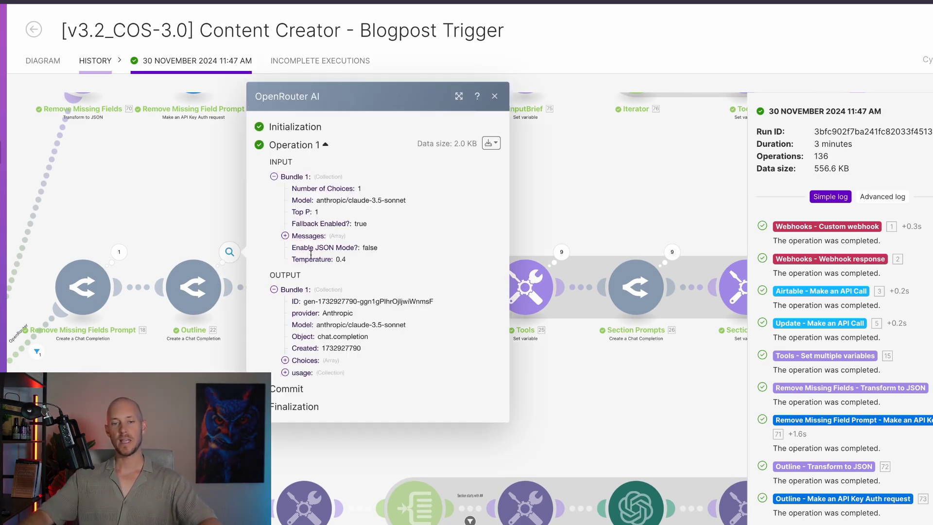
{"action": "left_click", "coordinate": [285, 360]}
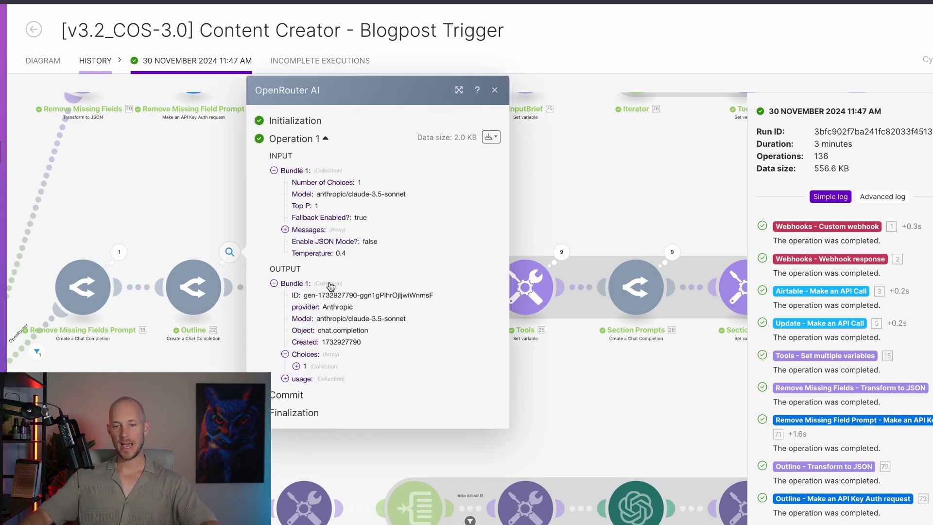
{"action": "left_click", "coordinate": [296, 371]}
{"action": "scroll", "coordinate": [330, 142], "scroll_direction": "down", "scroll_amount": 6}
{"action": "left_click_drag", "start_coordinate": [336, 134], "coordinate": [485, 134]}
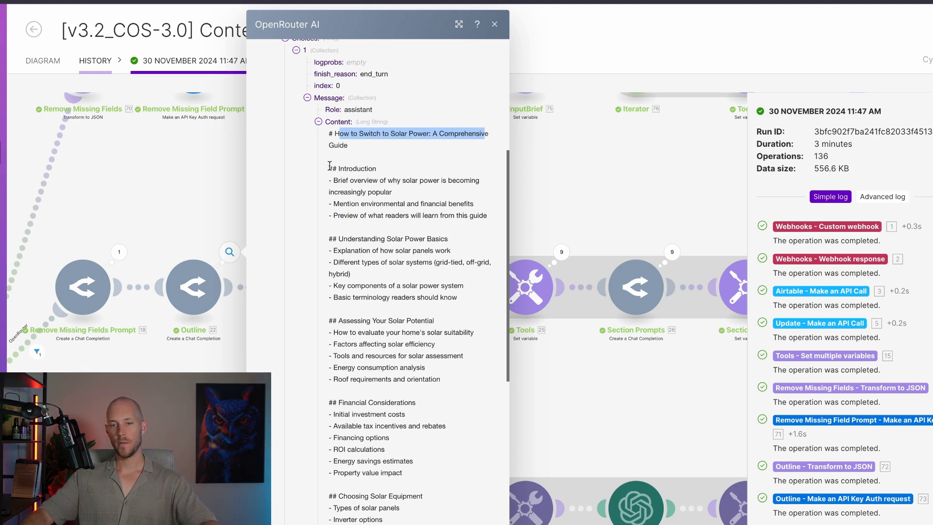
{"action": "left_click_drag", "start_coordinate": [329, 166], "coordinate": [415, 168]}
{"action": "scroll", "coordinate": [423, 175], "scroll_direction": "down", "scroll_amount": 1}
{"action": "left_click_drag", "start_coordinate": [332, 155], "coordinate": [462, 197]}
{"action": "scroll", "coordinate": [392, 234], "scroll_direction": "down", "scroll_amount": 2}
{"action": "left_click_drag", "start_coordinate": [328, 160], "coordinate": [500, 159]}
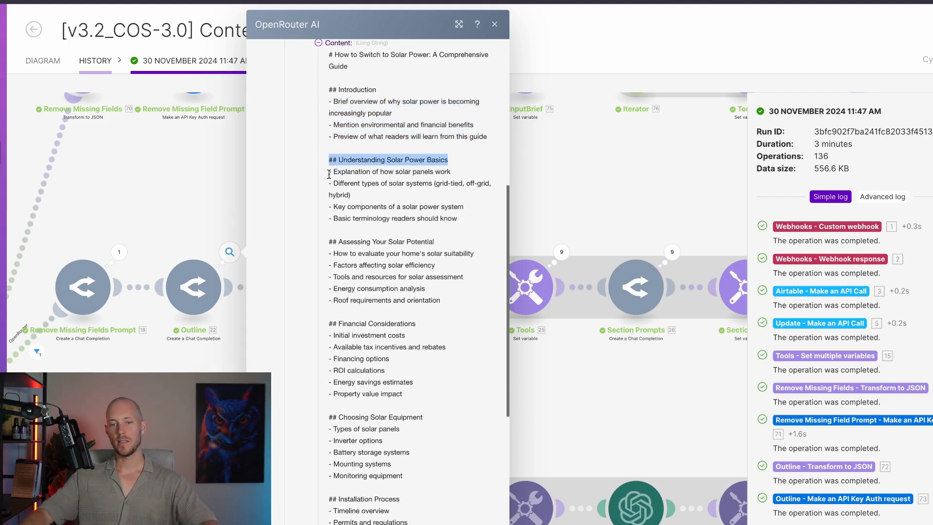
{"action": "left_click_drag", "start_coordinate": [329, 174], "coordinate": [391, 221]}
{"action": "scroll", "coordinate": [333, 214], "scroll_direction": "down", "scroll_amount": 2}
{"action": "left_click_drag", "start_coordinate": [329, 192], "coordinate": [413, 190]}
{"action": "scroll", "coordinate": [341, 276], "scroll_direction": "down", "scroll_amount": 2}
{"action": "left_click_drag", "start_coordinate": [339, 223], "coordinate": [391, 223]}
{"action": "scroll", "coordinate": [363, 204], "scroll_direction": "down", "scroll_amount": 4}
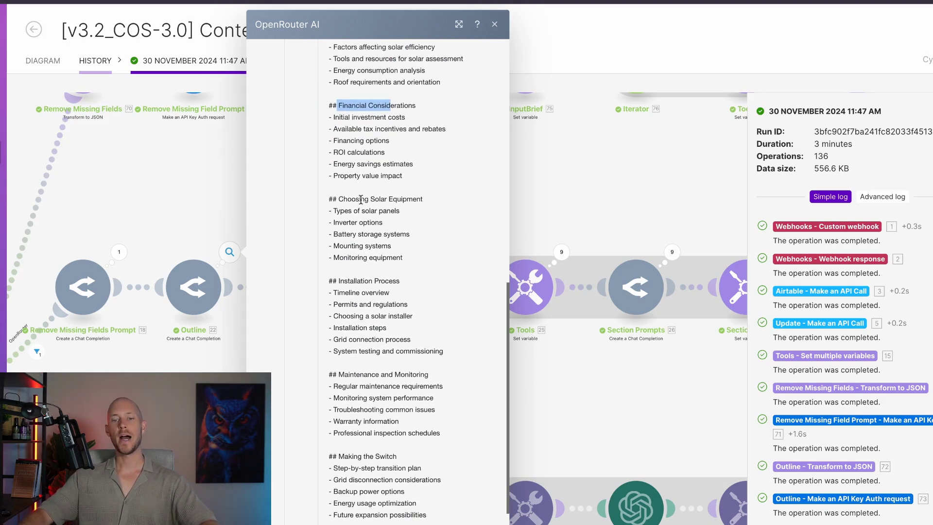
{"action": "scroll", "coordinate": [408, 255], "scroll_direction": "down", "scroll_amount": 4}
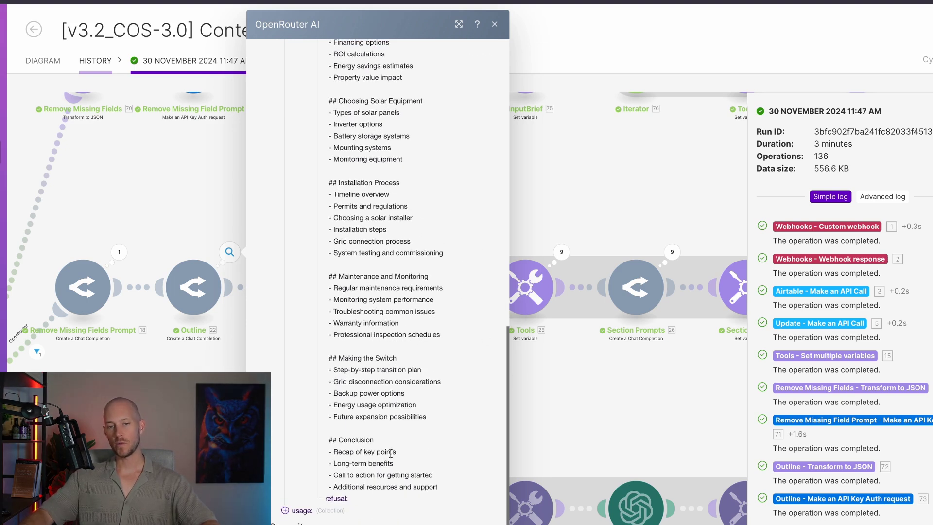
{"action": "left_click", "coordinate": [494, 24]}
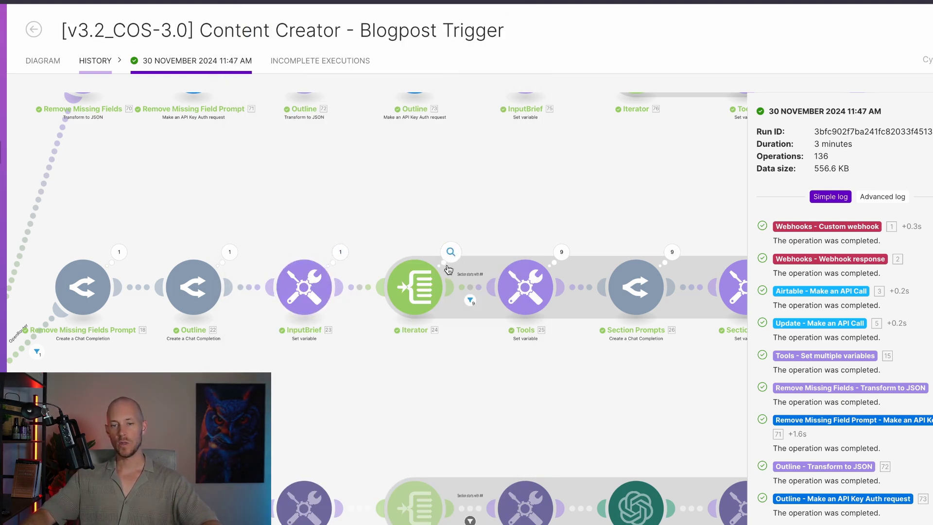
Inspect the InputBrief step's recorded input and output for this run
{"action": "left_click", "coordinate": [416, 283]}
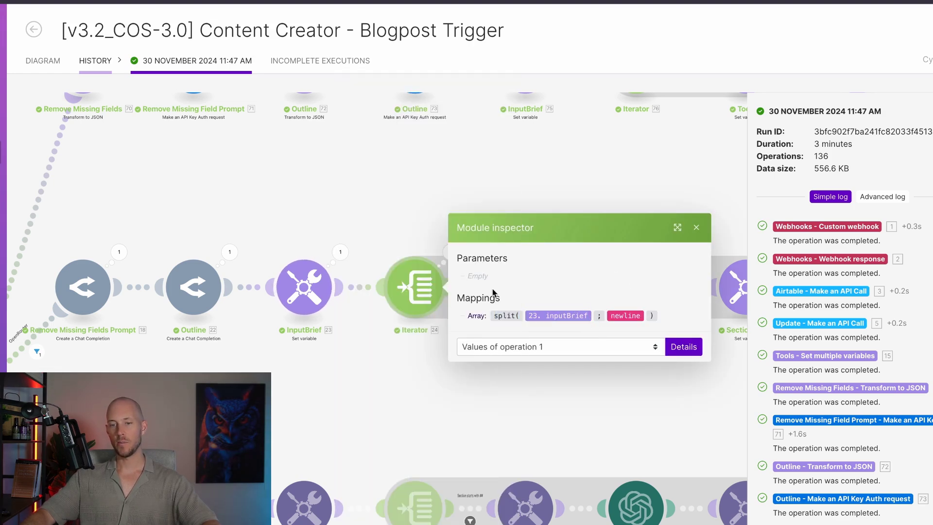
{"action": "left_click", "coordinate": [307, 266]}
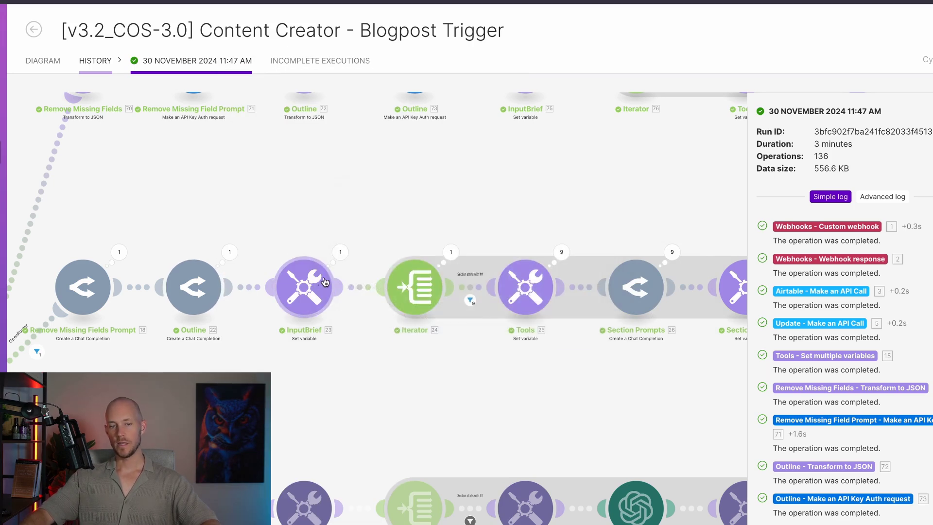
{"action": "left_click", "coordinate": [340, 252]}
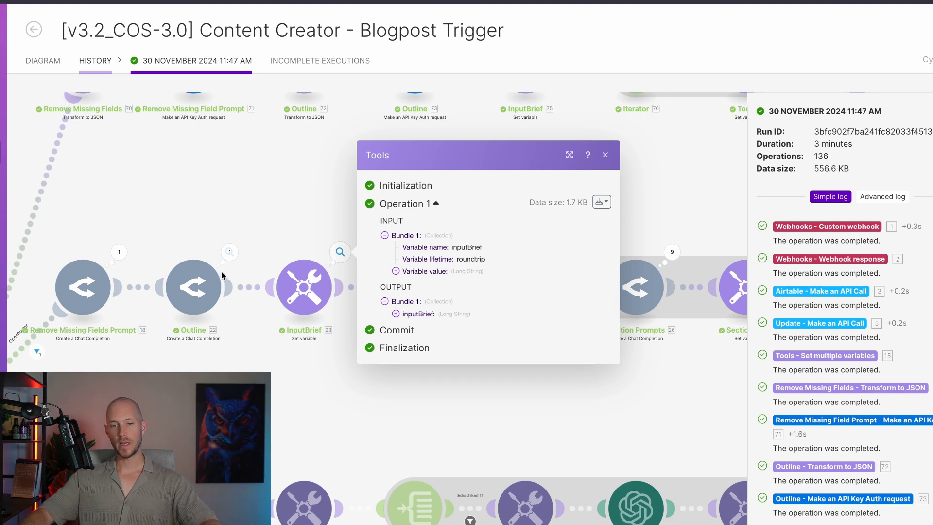
{"action": "left_click", "coordinate": [194, 231]}
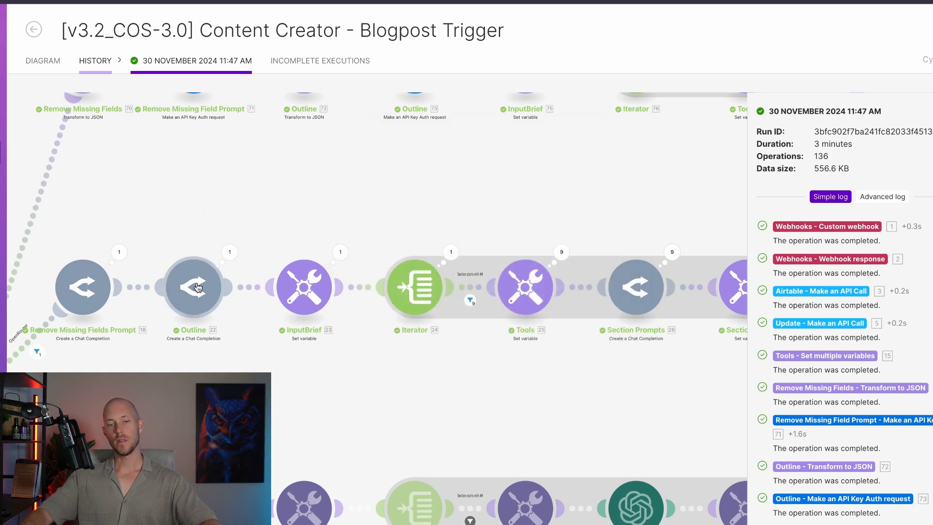
Expand the Iterator's input array to read each outline line
{"action": "left_click", "coordinate": [451, 252]}
{"action": "left_click", "coordinate": [507, 117]}
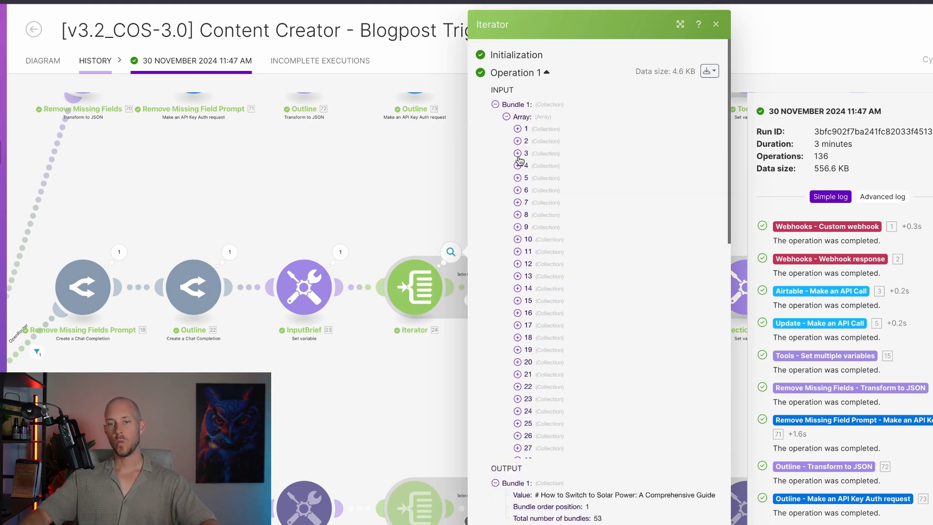
{"action": "left_click", "coordinate": [518, 129]}
{"action": "left_click", "coordinate": [517, 165]}
{"action": "left_click", "coordinate": [518, 188]}
{"action": "left_click", "coordinate": [517, 236]}
{"action": "left_click", "coordinate": [518, 260]}
{"action": "left_click", "coordinate": [517, 284]}
{"action": "left_click", "coordinate": [525, 308]}
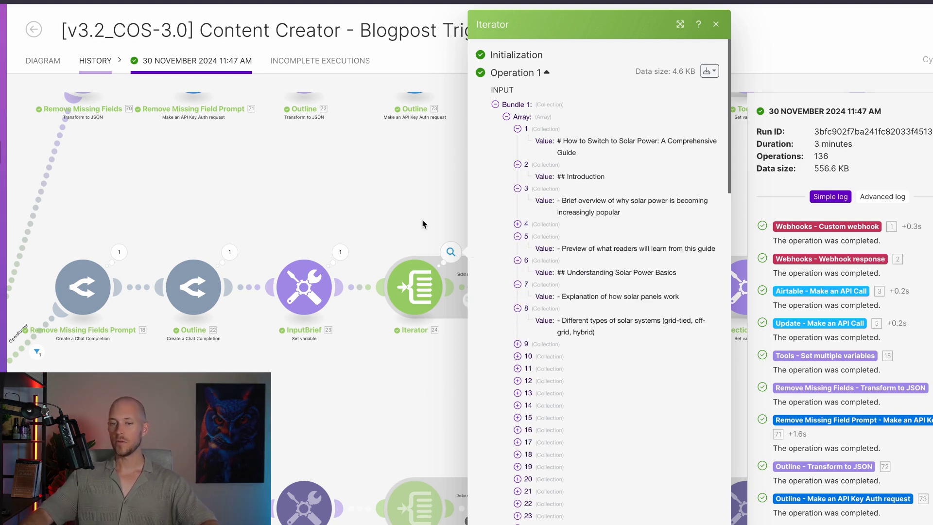
{"action": "left_click", "coordinate": [401, 169]}
Check which bundles passed the ## filter, then close the results
{"action": "left_click", "coordinate": [471, 298]}
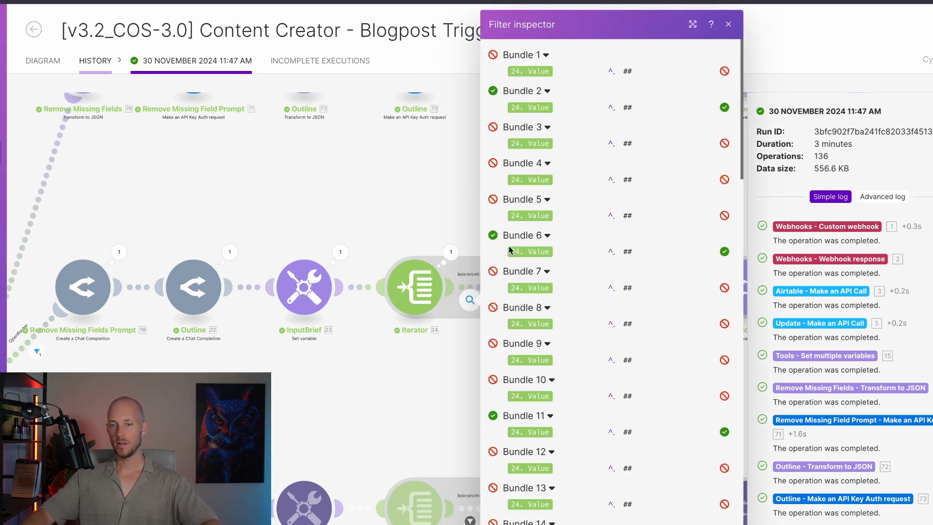
{"action": "left_click", "coordinate": [480, 273]}
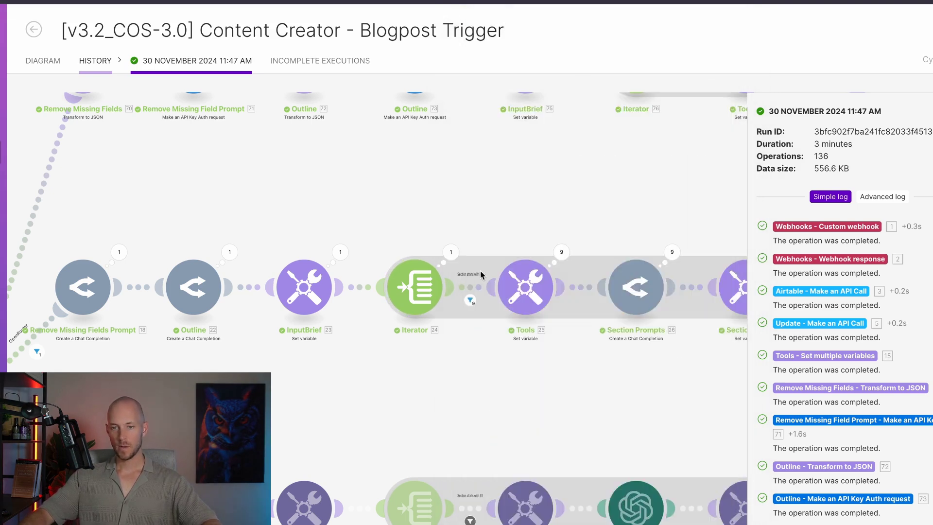
{"action": "scroll", "coordinate": [477, 274], "scroll_direction": "up", "scroll_amount": 5}
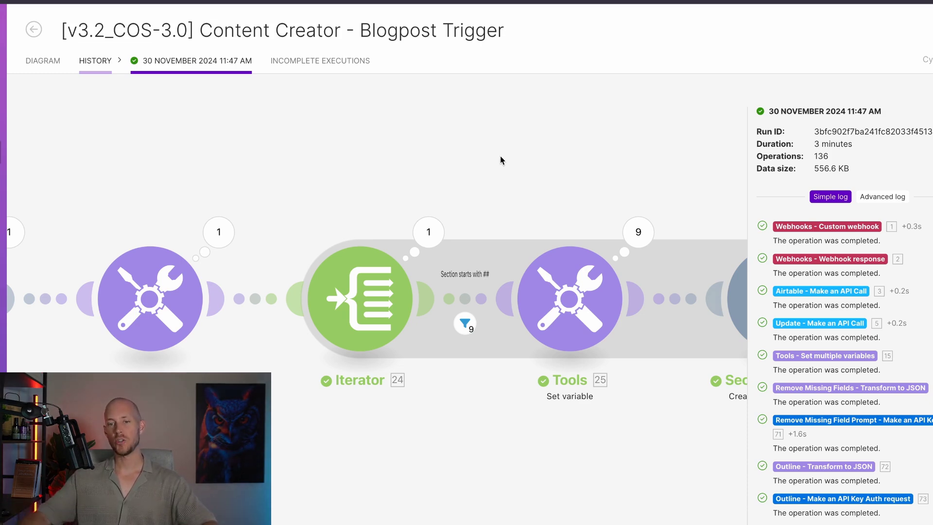
{"action": "scroll", "coordinate": [617, 129], "scroll_direction": "down", "scroll_amount": 3}
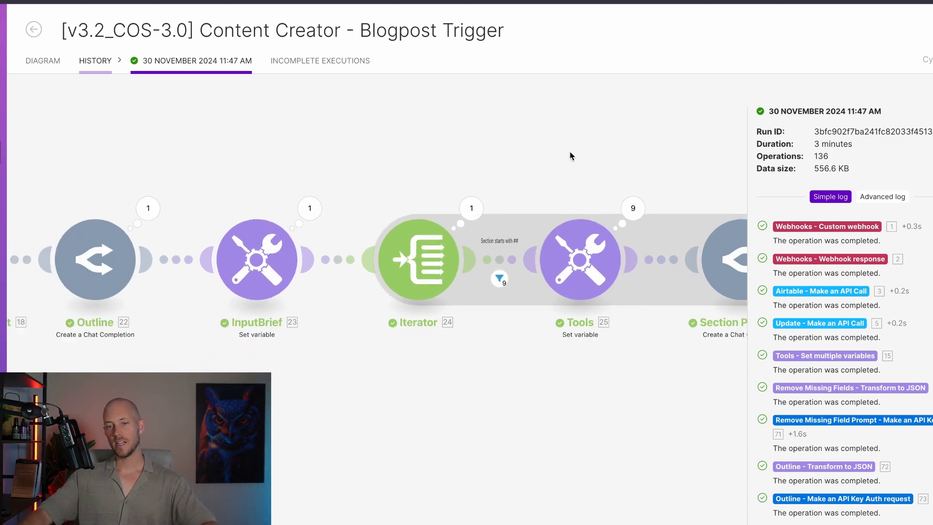
{"action": "scroll", "coordinate": [569, 149], "scroll_direction": "right", "scroll_amount": 3}
{"action": "left_click", "coordinate": [409, 259]}
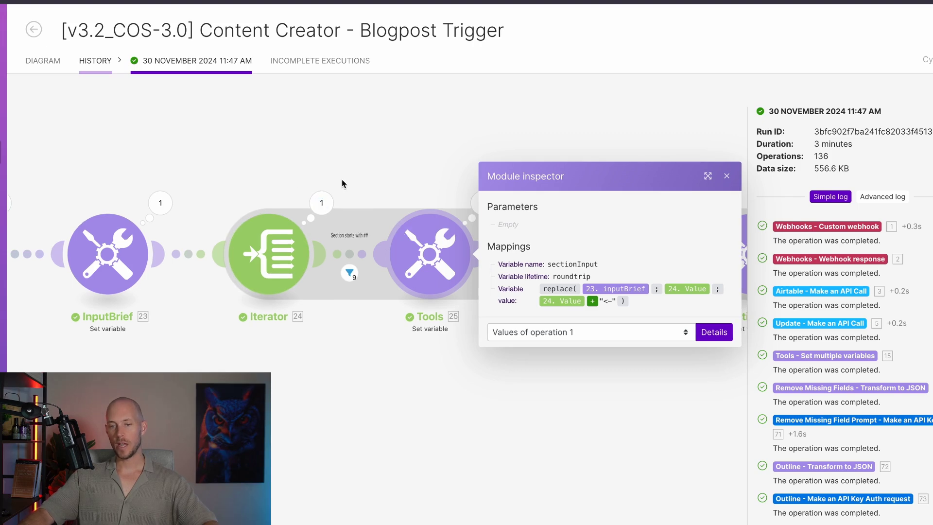
{"action": "double_click", "coordinate": [612, 302]}
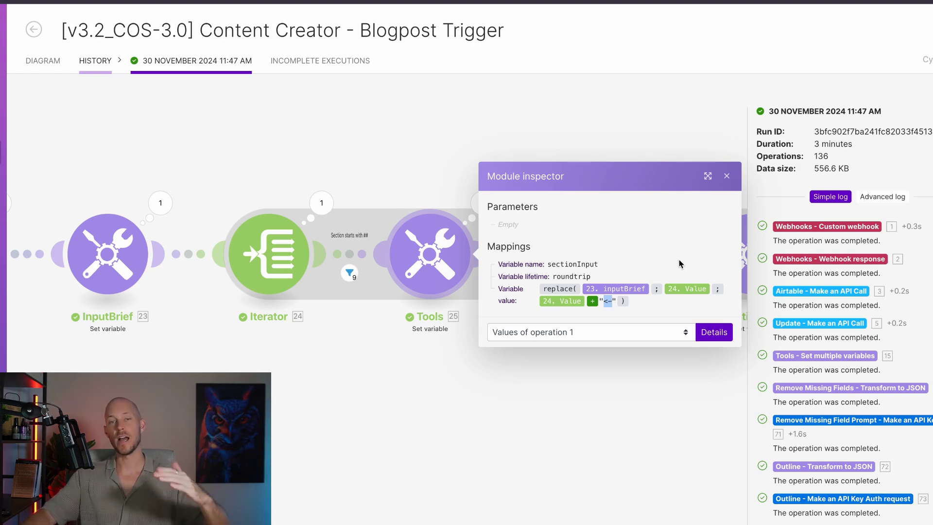
{"action": "left_click", "coordinate": [727, 176]}
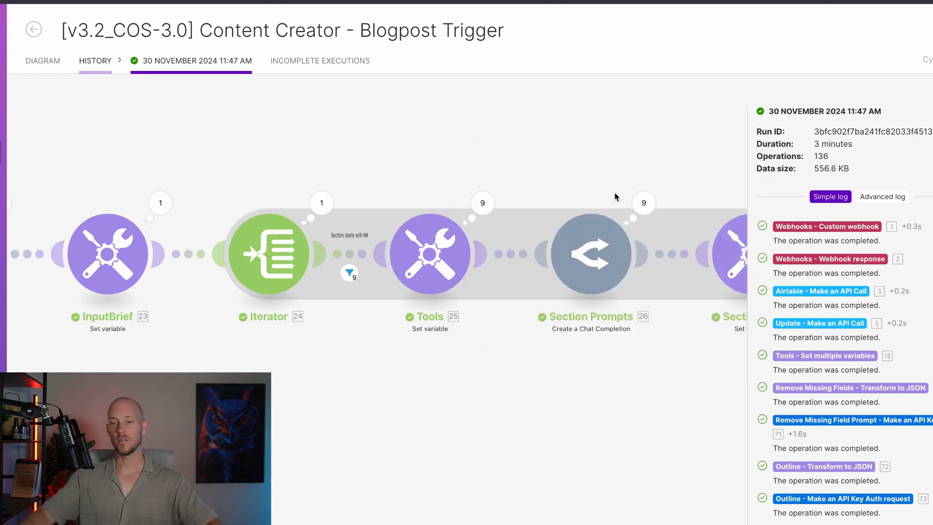
{"action": "scroll", "coordinate": [615, 192], "scroll_direction": "down", "scroll_amount": 3}
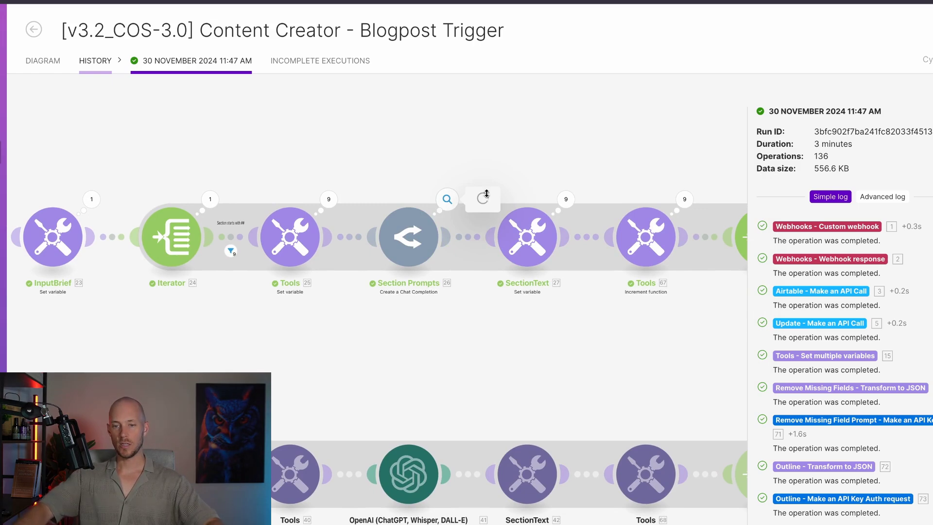
{"action": "left_click", "coordinate": [540, 130]}
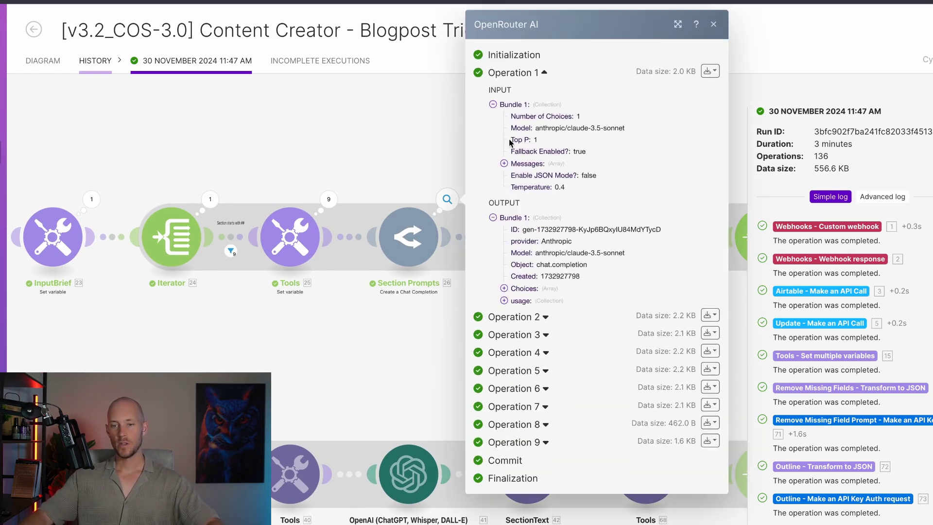
{"action": "left_click", "coordinate": [504, 163]}
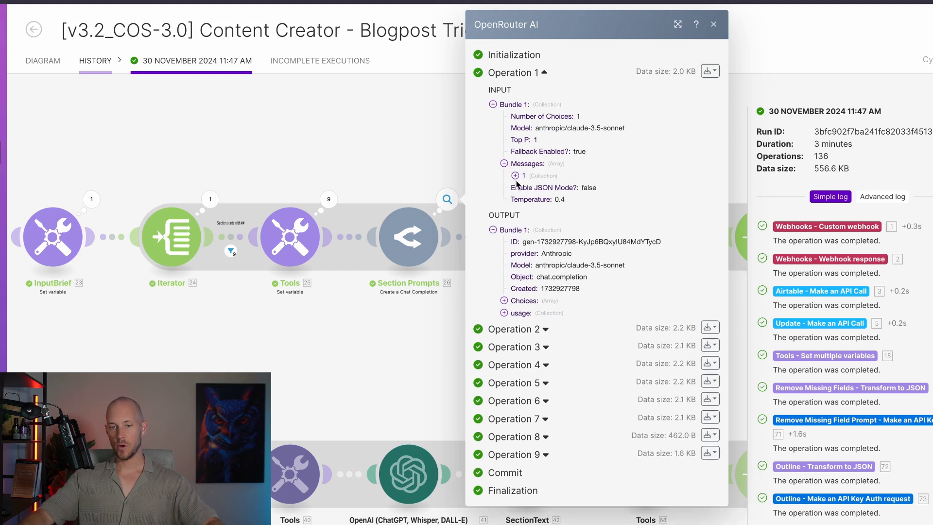
{"action": "left_click", "coordinate": [515, 176]}
{"action": "left_click", "coordinate": [526, 199]}
{"action": "scroll", "coordinate": [529, 211], "scroll_direction": "down", "scroll_amount": 5}
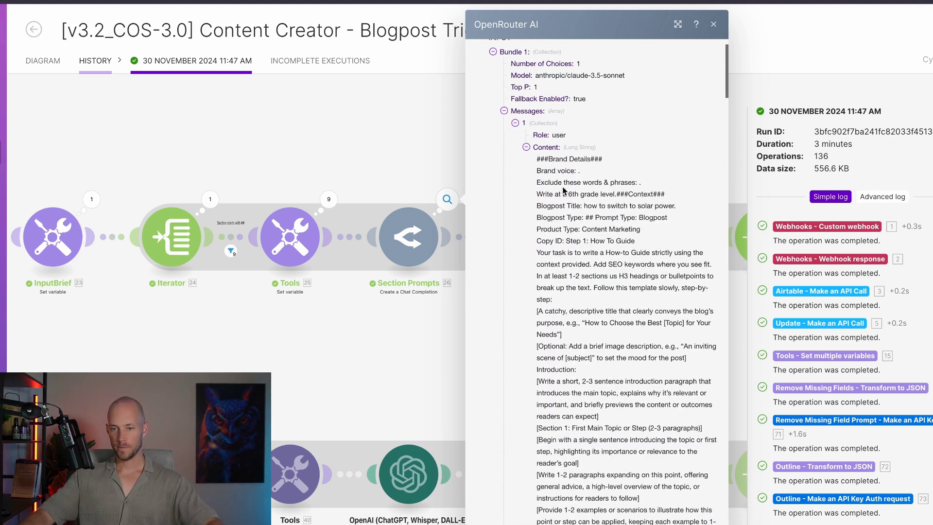
{"action": "scroll", "coordinate": [586, 144], "scroll_direction": "down", "scroll_amount": 20}
{"action": "scroll", "coordinate": [576, 183], "scroll_direction": "down", "scroll_amount": 20}
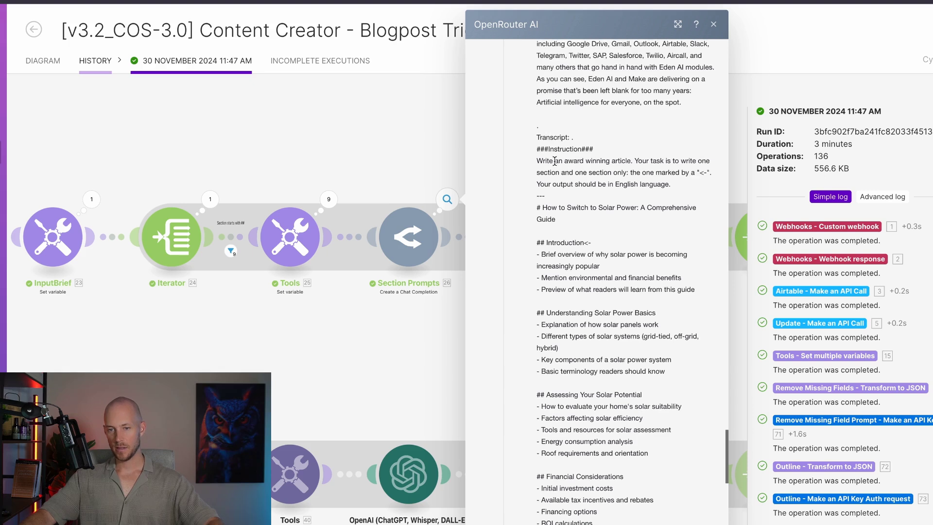
{"action": "left_click_drag", "start_coordinate": [549, 160], "coordinate": [723, 179]}
{"action": "left_click", "coordinate": [637, 174]}
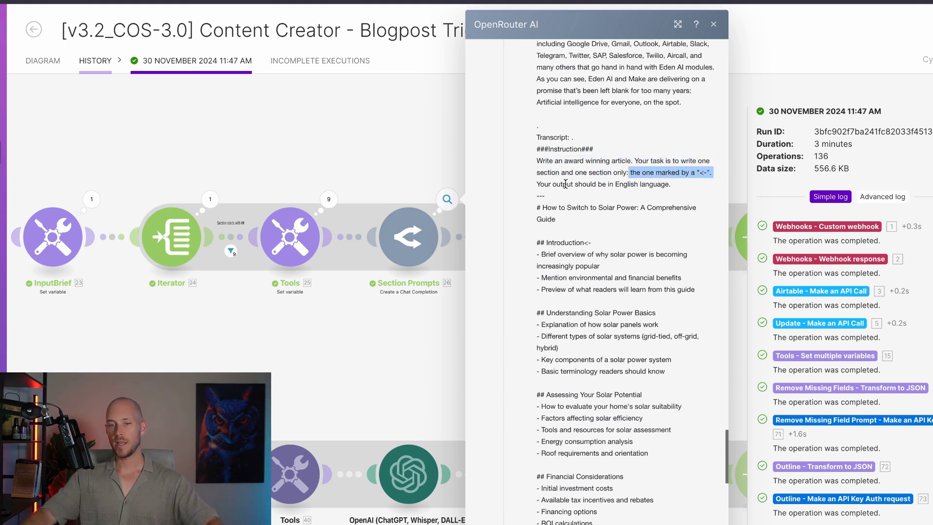
{"action": "left_click_drag", "start_coordinate": [537, 184], "coordinate": [697, 186]}
{"action": "scroll", "coordinate": [583, 165], "scroll_direction": "down", "scroll_amount": 1}
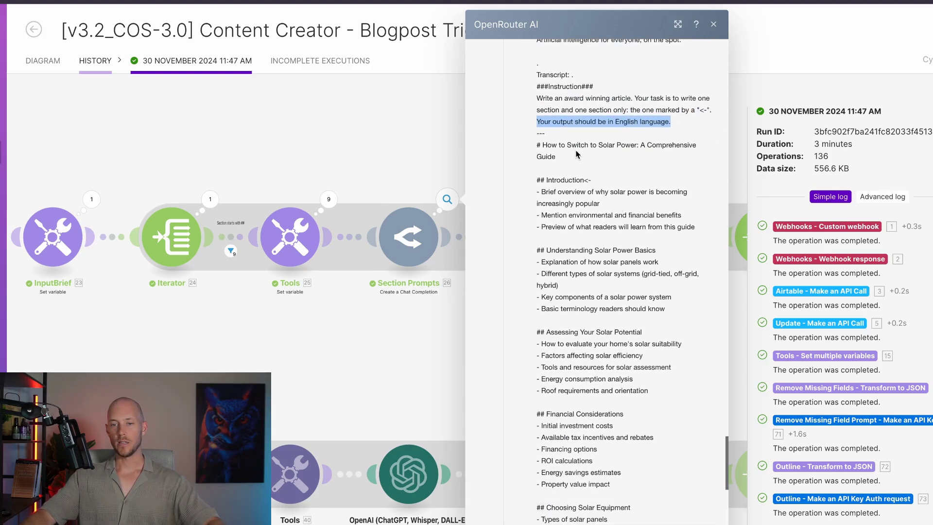
{"action": "left_click", "coordinate": [576, 154]}
{"action": "left_click_drag", "start_coordinate": [539, 145], "coordinate": [622, 156]}
{"action": "left_click", "coordinate": [538, 180]}
{"action": "left_click_drag", "start_coordinate": [538, 181], "coordinate": [585, 180]}
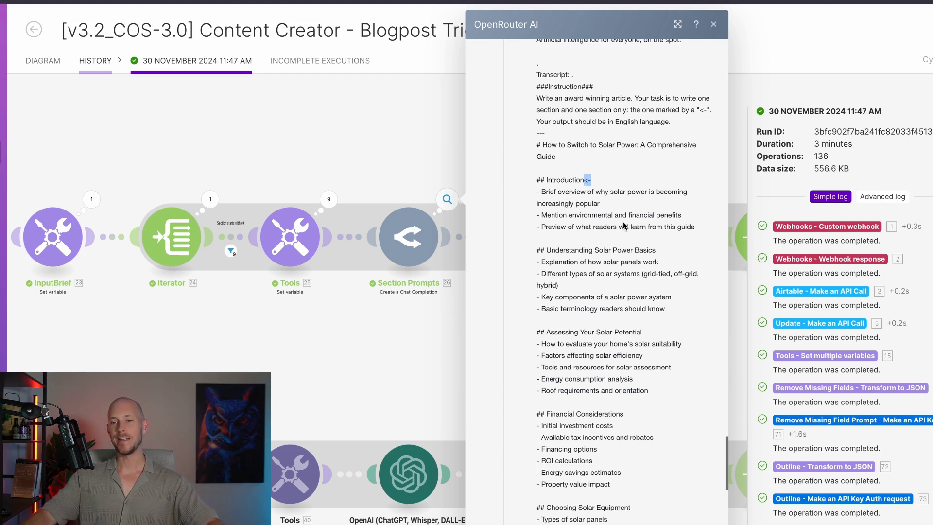
{"action": "left_click_drag", "start_coordinate": [706, 230], "coordinate": [519, 186]}
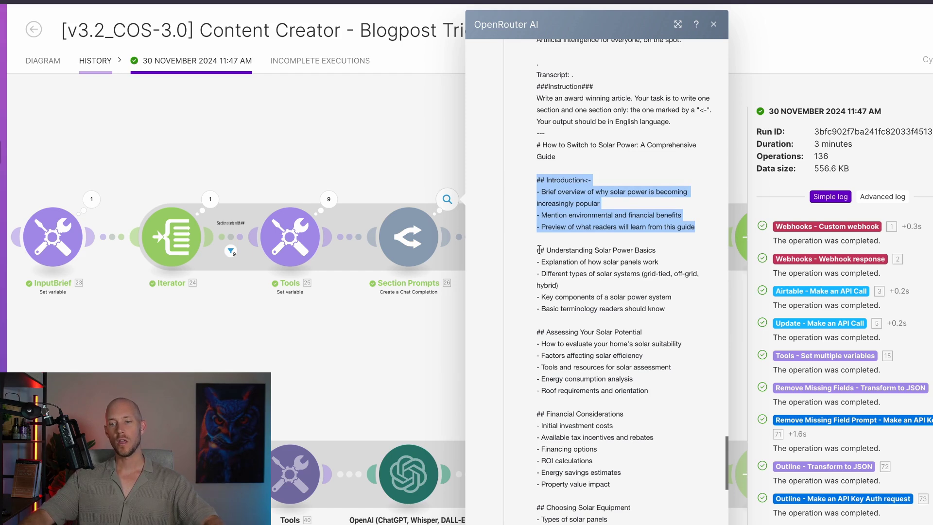
{"action": "left_click_drag", "start_coordinate": [539, 250], "coordinate": [674, 391]}
{"action": "scroll", "coordinate": [648, 187], "scroll_direction": "up", "scroll_amount": 5}
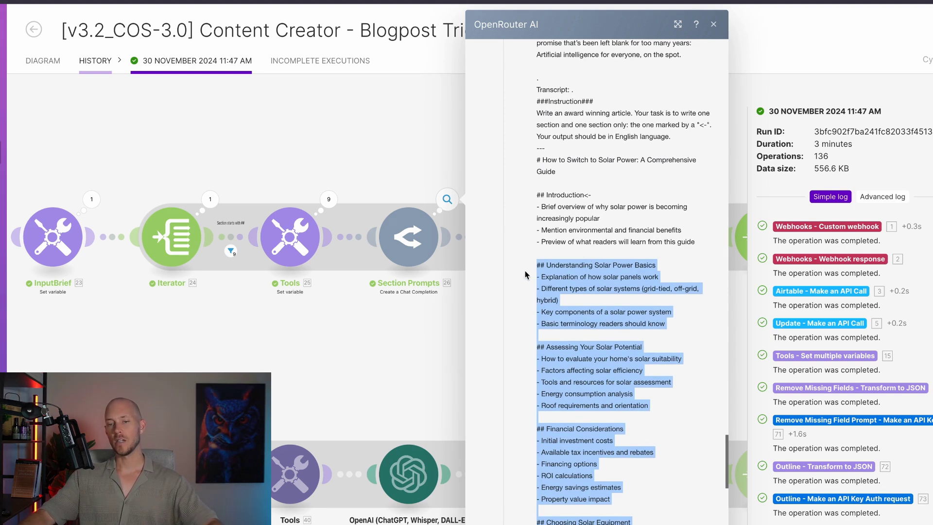
{"action": "left_click", "coordinate": [678, 24]}
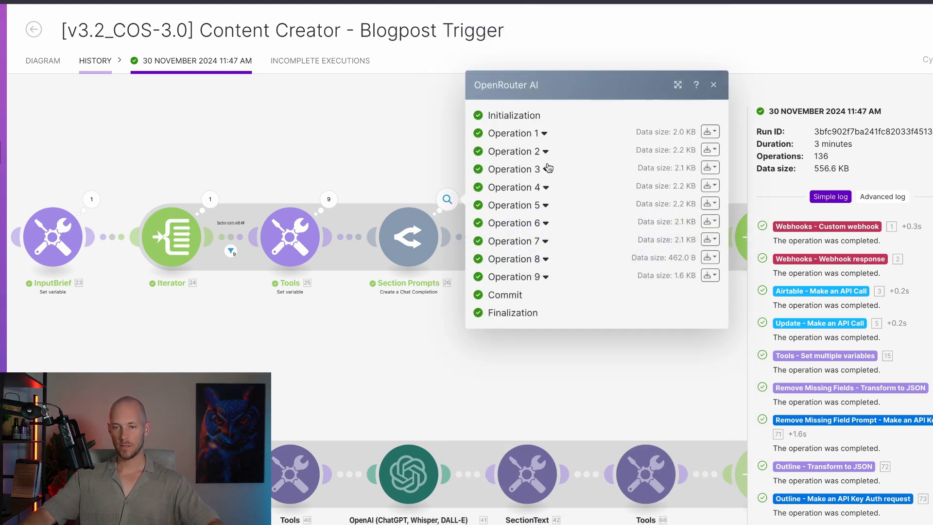
{"action": "left_click", "coordinate": [545, 151]}
{"action": "left_click", "coordinate": [505, 182]}
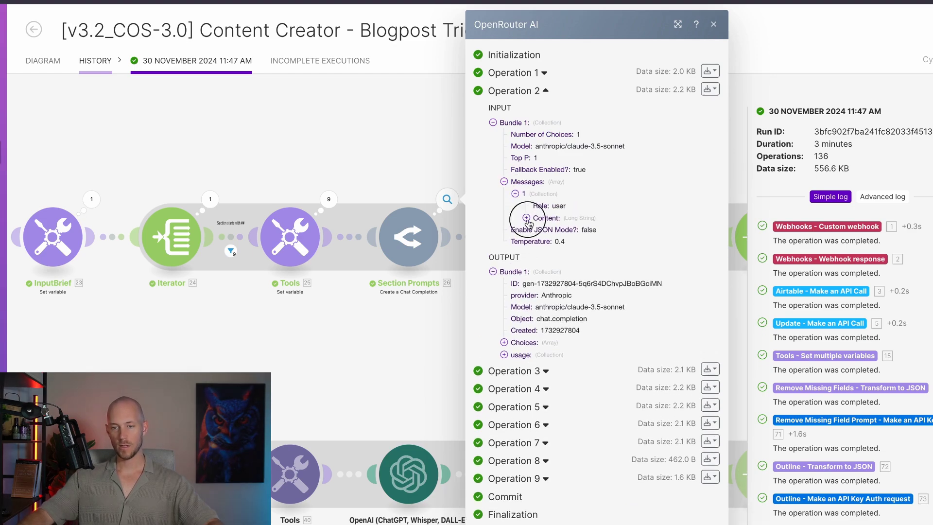
{"action": "left_click", "coordinate": [526, 218]}
{"action": "scroll", "coordinate": [550, 195], "scroll_direction": "down", "scroll_amount": 10}
{"action": "scroll", "coordinate": [551, 195], "scroll_direction": "down", "scroll_amount": 15}
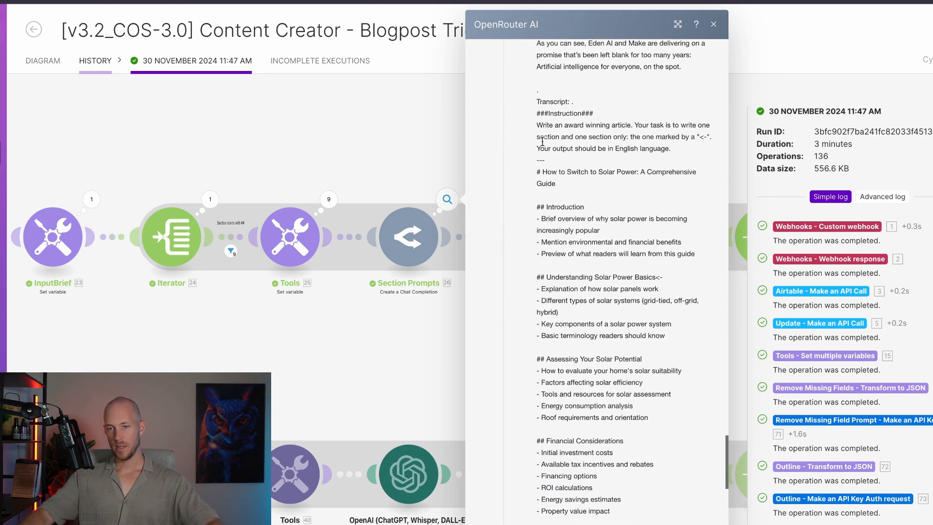
{"action": "scroll", "coordinate": [542, 146], "scroll_direction": "down", "scroll_amount": 3}
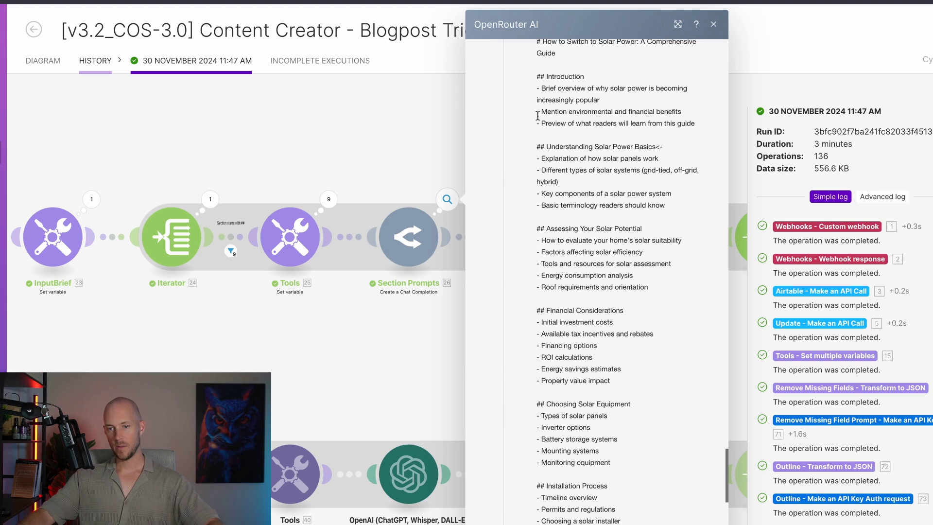
{"action": "left_click_drag", "start_coordinate": [540, 76], "coordinate": [698, 124]}
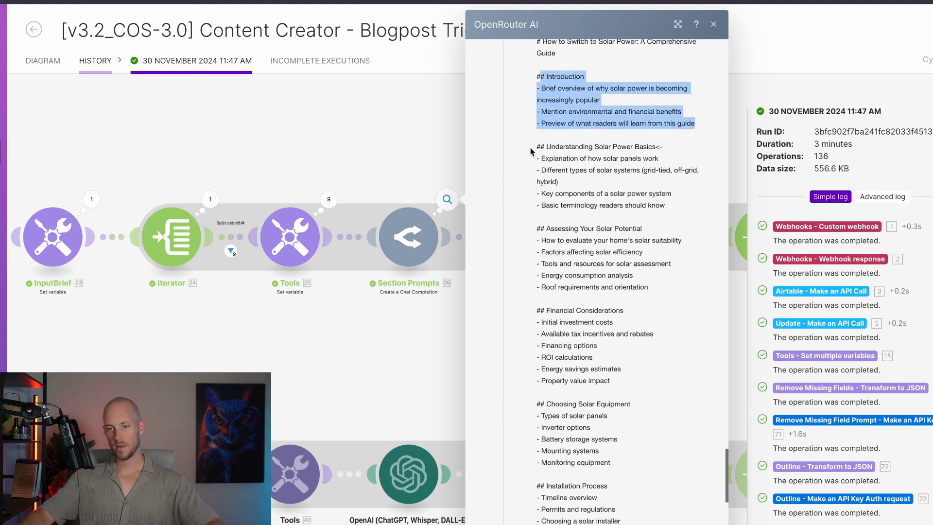
{"action": "left_click_drag", "start_coordinate": [533, 151], "coordinate": [650, 214]}
{"action": "left_click_drag", "start_coordinate": [653, 148], "coordinate": [669, 152]}
{"action": "left_click_drag", "start_coordinate": [533, 146], "coordinate": [699, 214]}
{"action": "left_click", "coordinate": [391, 174]}
Read the editing instruction prompt sent by the Split Writing Style AI call
{"action": "scroll", "coordinate": [415, 297], "scroll_direction": "down", "scroll_amount": 2}
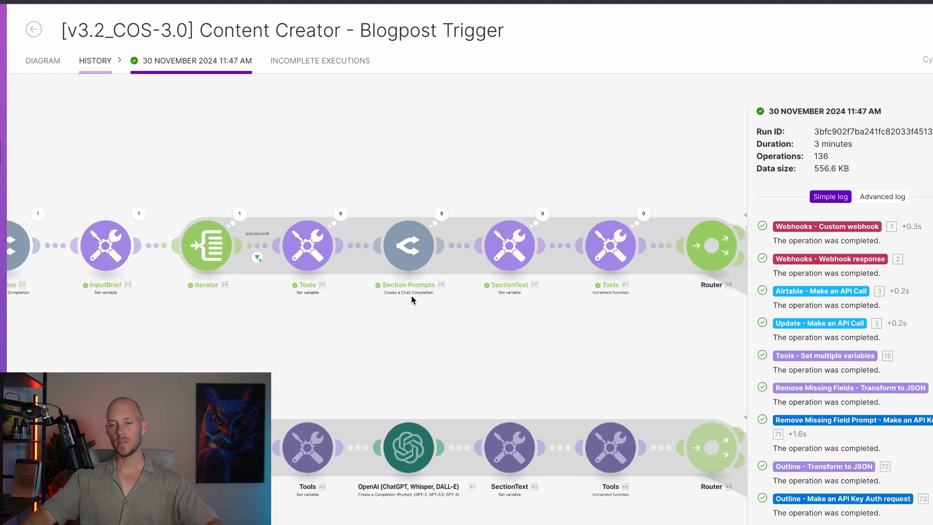
{"action": "left_click_drag", "start_coordinate": [415, 297], "coordinate": [313, 329]}
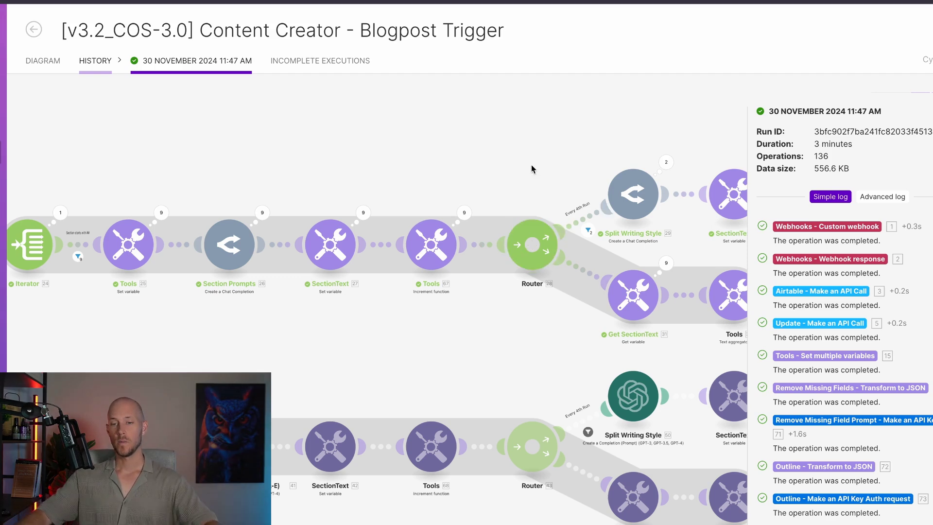
{"action": "left_click_drag", "start_coordinate": [489, 254], "coordinate": [372, 248]}
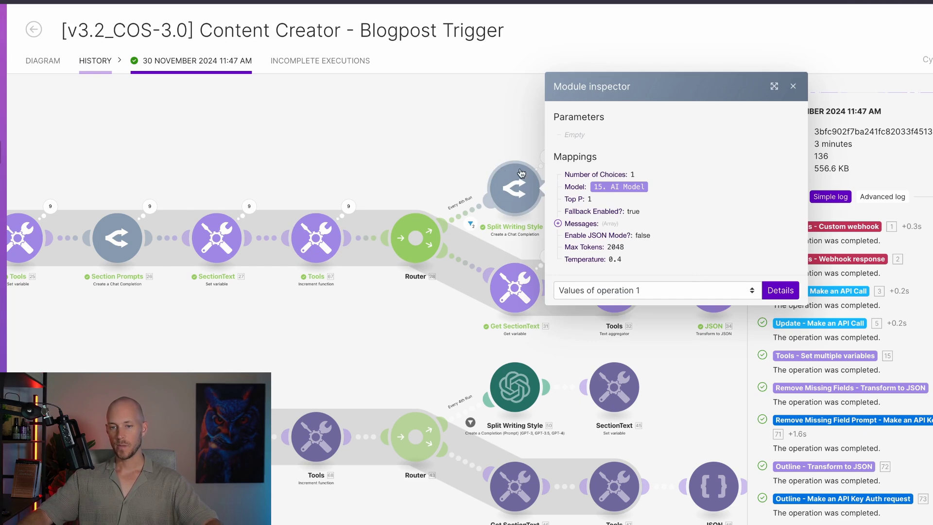
{"action": "left_click", "coordinate": [547, 157]}
{"action": "left_click", "coordinate": [634, 153]}
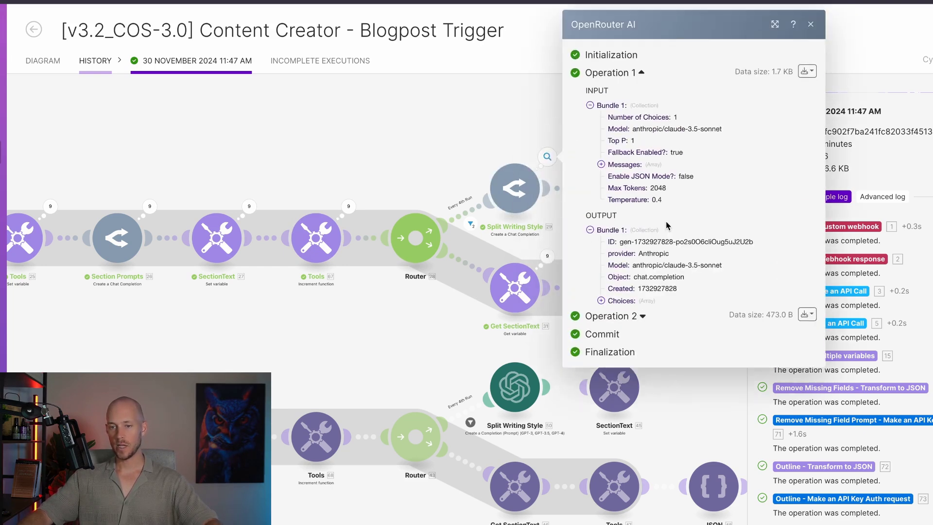
{"action": "left_click", "coordinate": [601, 164]}
{"action": "left_click_drag", "start_coordinate": [634, 174], "coordinate": [739, 210]}
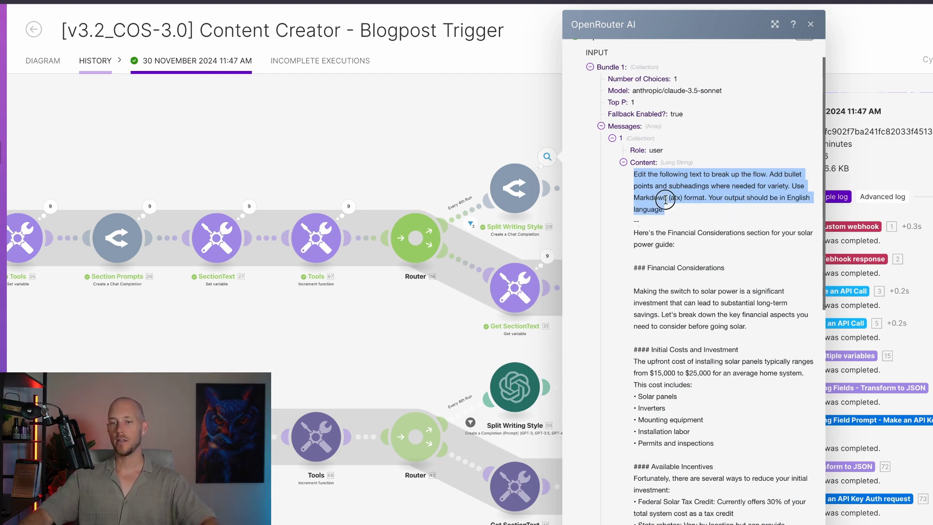
{"action": "left_click", "coordinate": [734, 196]}
Show the Tools 67 increment step's Reset a value: run setting
{"action": "left_click", "coordinate": [374, 138]}
{"action": "left_click", "coordinate": [315, 282]}
{"action": "scroll", "coordinate": [315, 282], "scroll_direction": "up", "scroll_amount": 2}
{"action": "scroll", "coordinate": [315, 283], "scroll_direction": "up", "scroll_amount": 1}
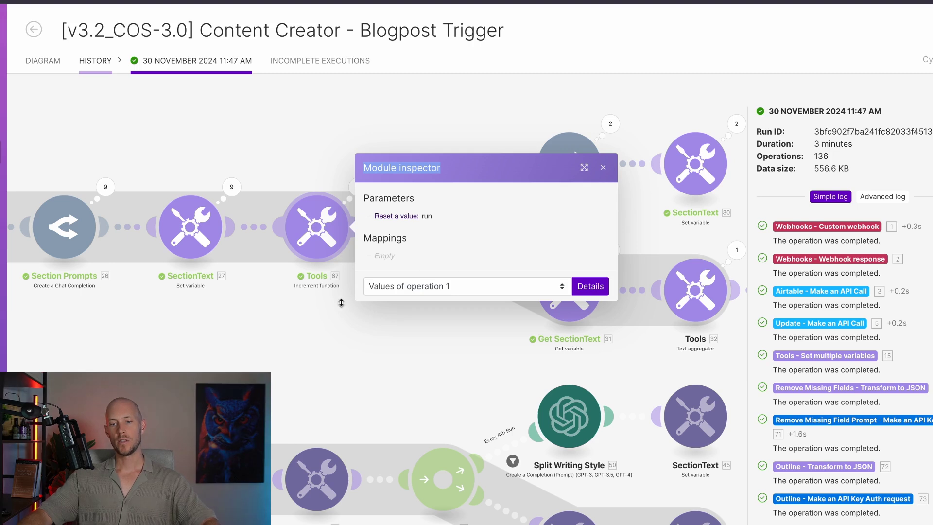
{"action": "left_click", "coordinate": [299, 129]}
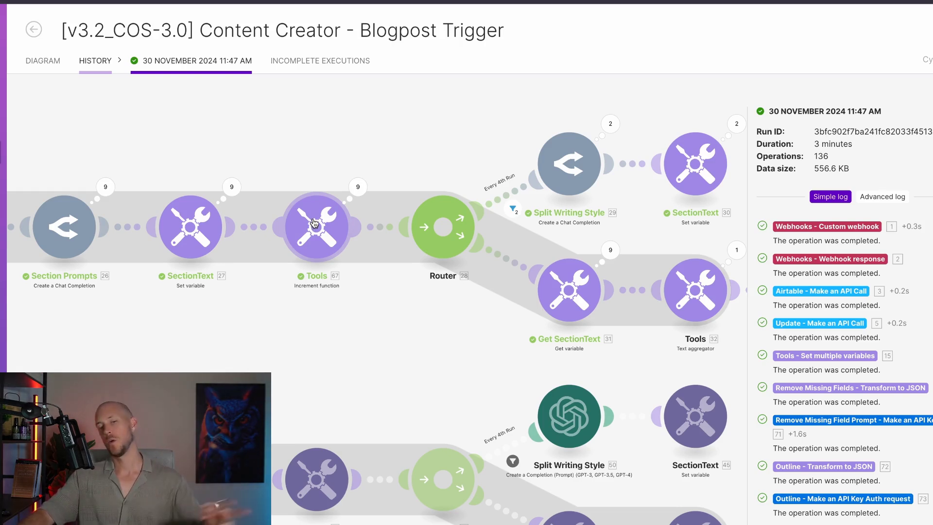
{"action": "left_click", "coordinate": [513, 209]}
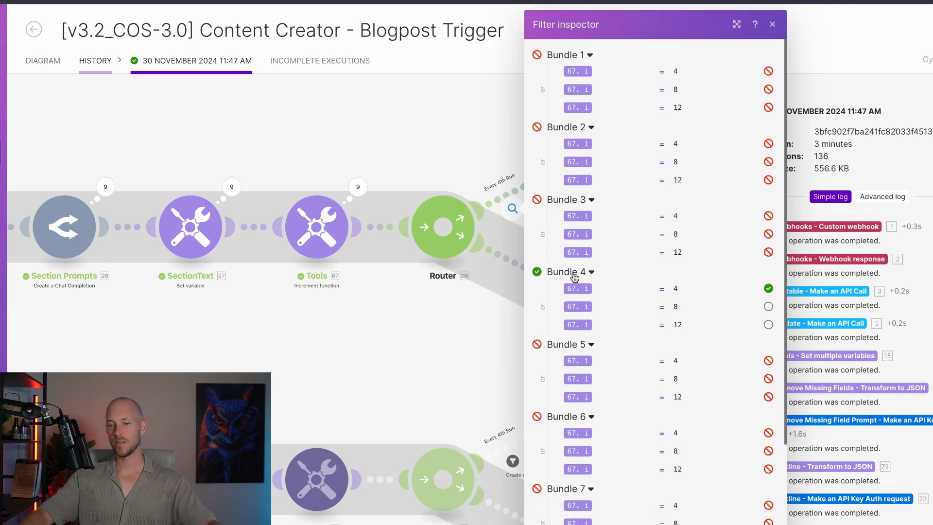
{"action": "scroll", "coordinate": [575, 277], "scroll_direction": "down", "scroll_amount": 3}
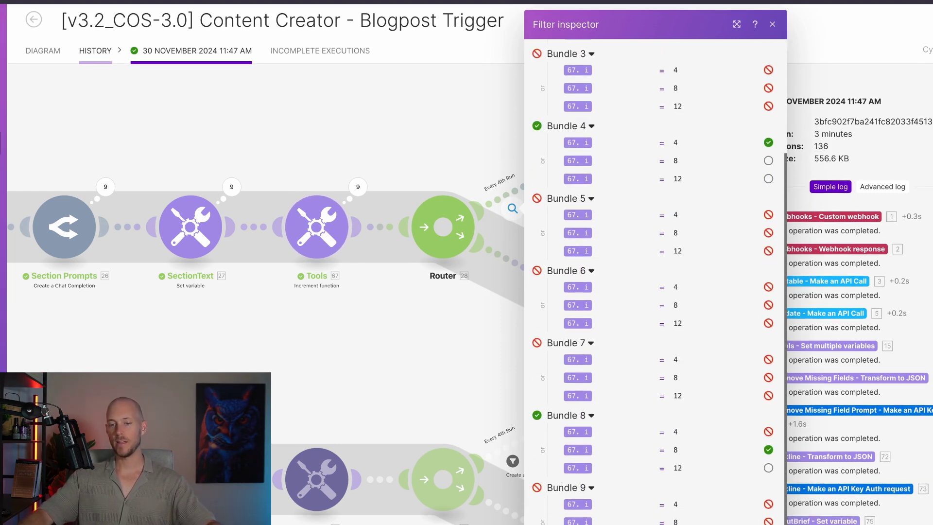
{"action": "left_click", "coordinate": [454, 142]}
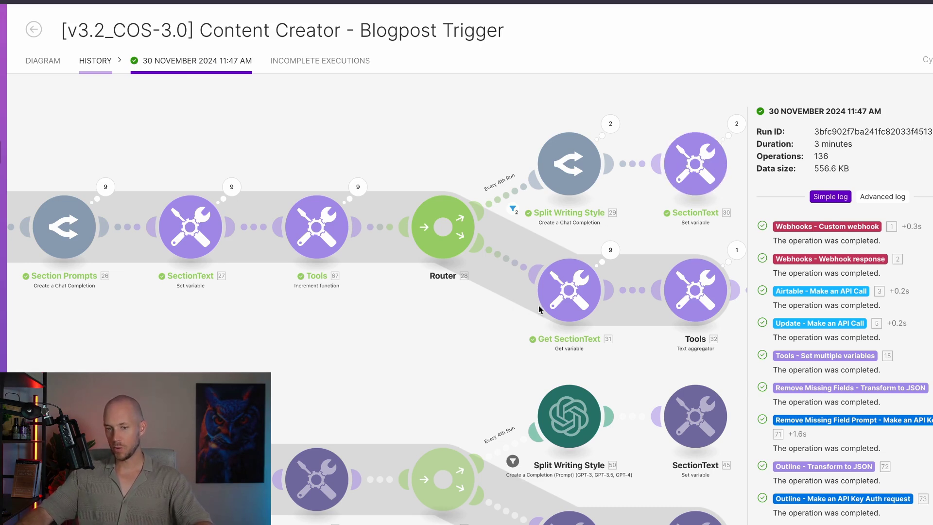
{"action": "left_click", "coordinate": [624, 251]}
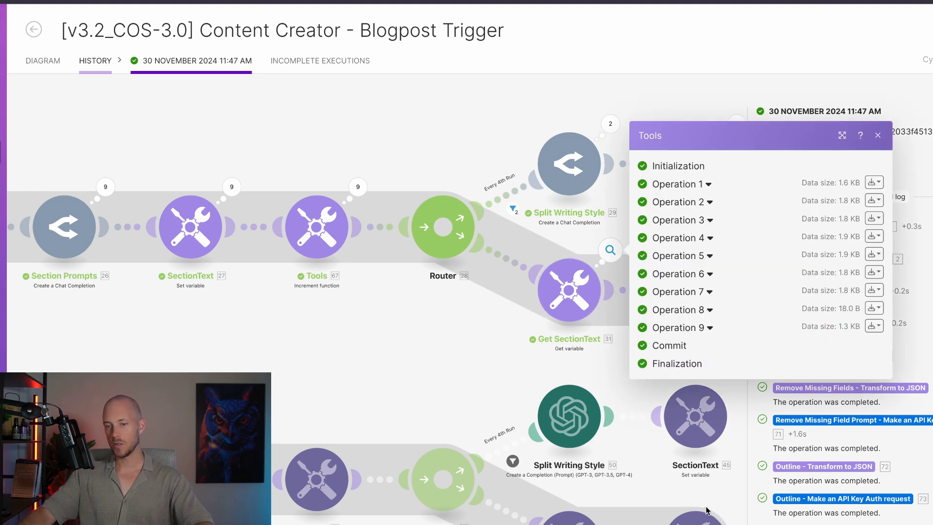
{"action": "left_click", "coordinate": [512, 375]}
{"action": "scroll", "coordinate": [700, 292], "scroll_direction": "down", "scroll_amount": 1}
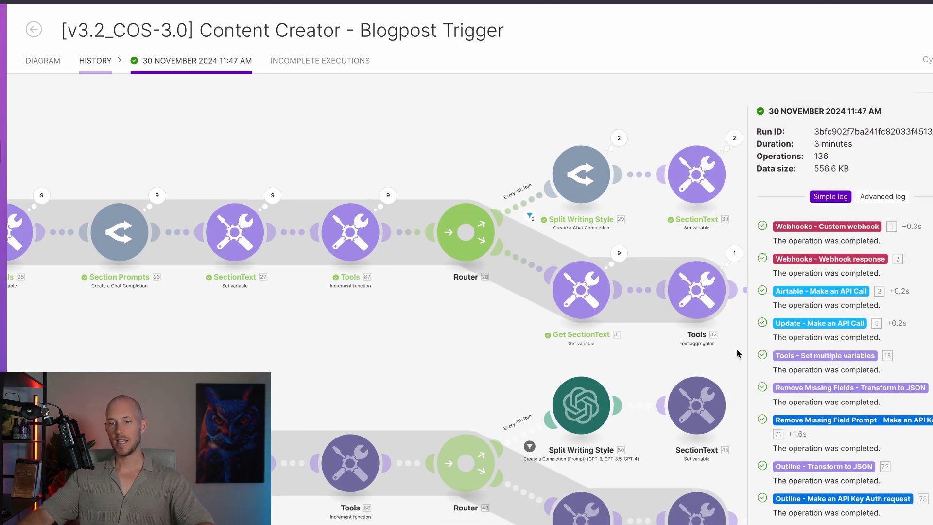
{"action": "scroll", "coordinate": [737, 354], "scroll_direction": "right", "scroll_amount": 5}
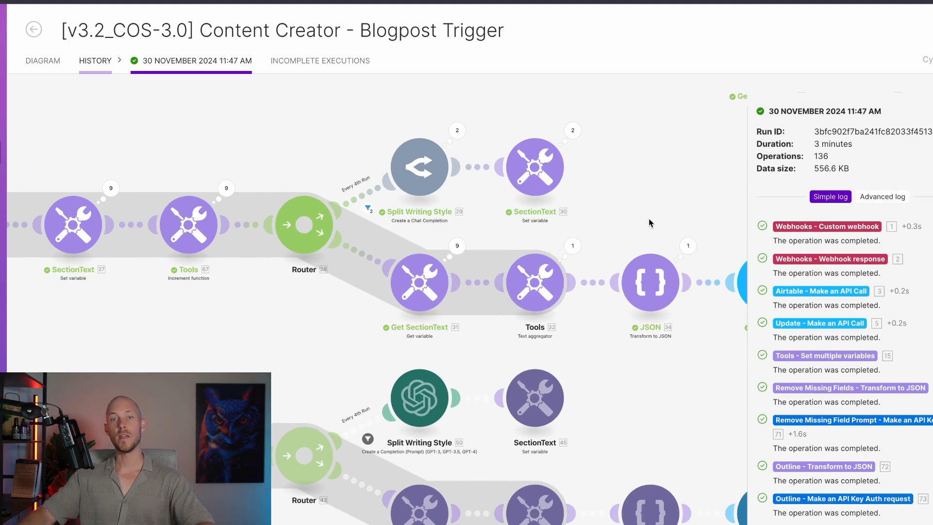
{"action": "scroll", "coordinate": [648, 225], "scroll_direction": "down", "scroll_amount": 2}
{"action": "scroll", "coordinate": [543, 244], "scroll_direction": "right", "scroll_amount": 1}
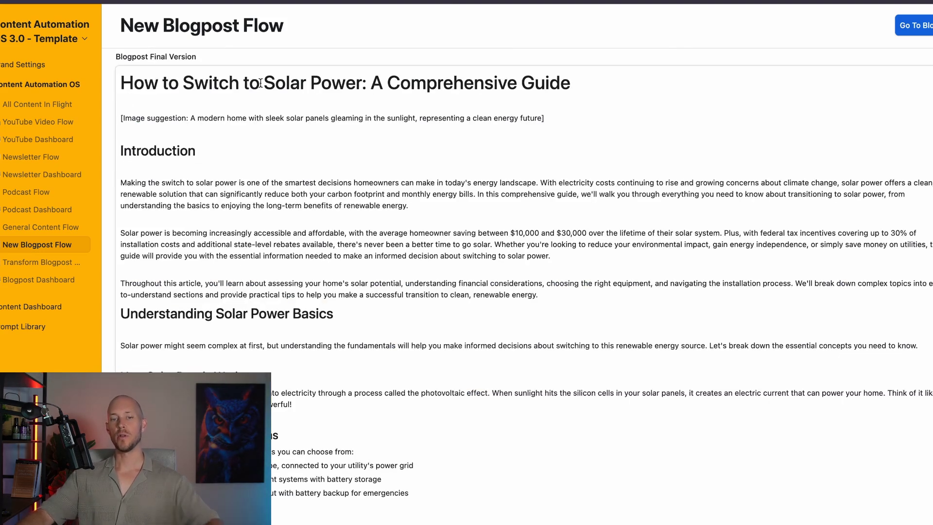
{"action": "left_click_drag", "start_coordinate": [121, 82], "coordinate": [583, 79]}
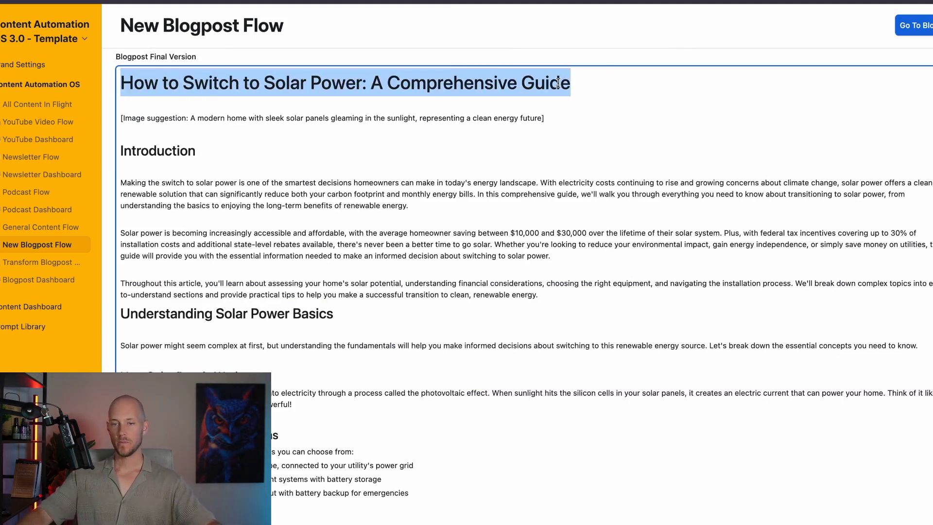
{"action": "left_click", "coordinate": [486, 122]}
{"action": "triple_click", "coordinate": [126, 121]}
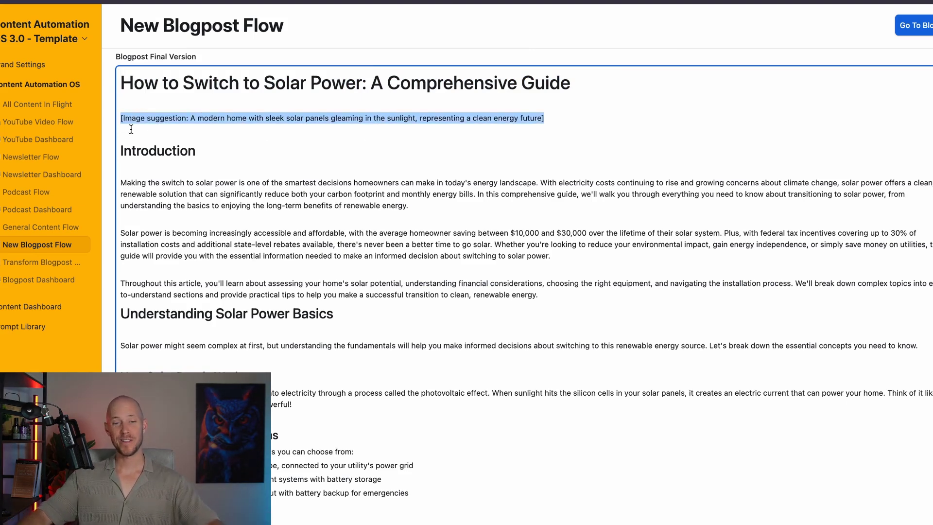
{"action": "scroll", "coordinate": [136, 139], "scroll_direction": "down", "scroll_amount": 2}
{"action": "left_click_drag", "start_coordinate": [119, 100], "coordinate": [627, 241]}
{"action": "scroll", "coordinate": [389, 243], "scroll_direction": "down", "scroll_amount": 3}
{"action": "left_click", "coordinate": [171, 113]}
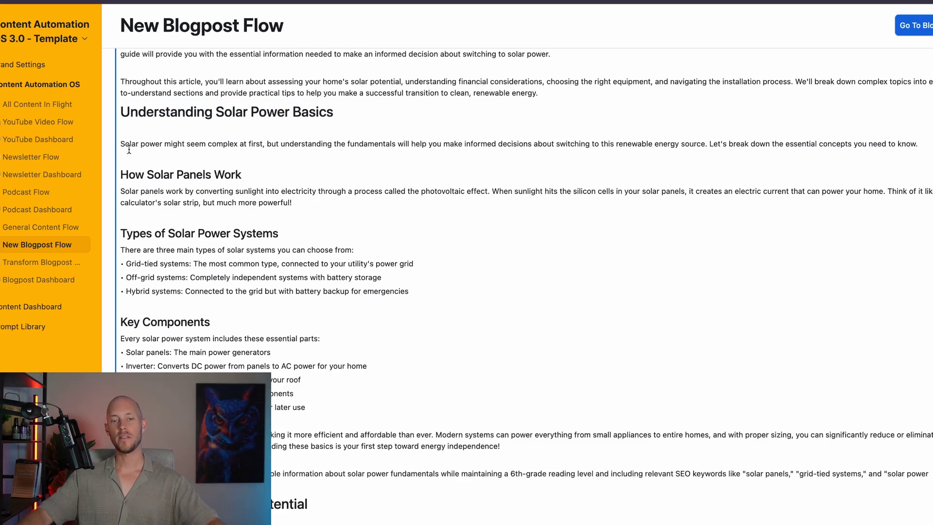
{"action": "scroll", "coordinate": [155, 176], "scroll_direction": "down", "scroll_amount": 5}
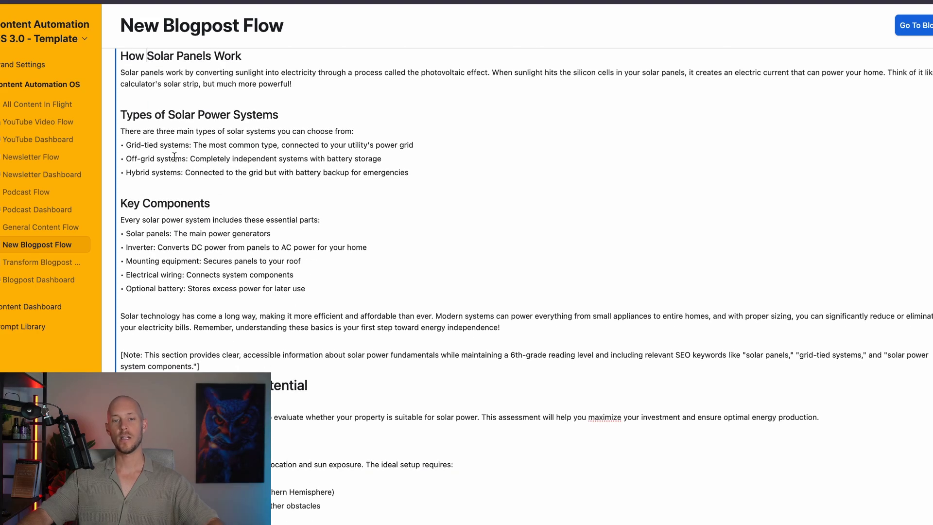
{"action": "scroll", "coordinate": [197, 277], "scroll_direction": "down", "scroll_amount": 9}
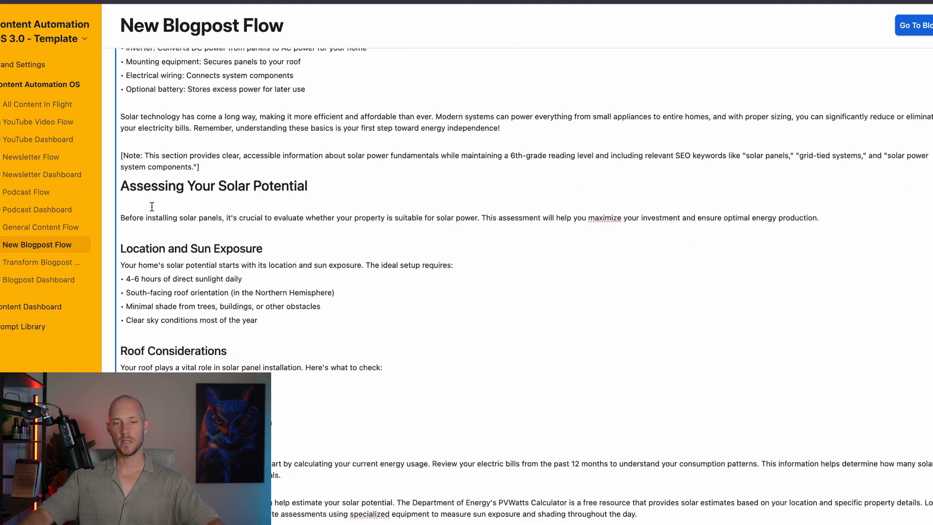
{"action": "left_click_drag", "start_coordinate": [121, 169], "coordinate": [358, 166]}
{"action": "scroll", "coordinate": [265, 258], "scroll_direction": "down", "scroll_amount": 4}
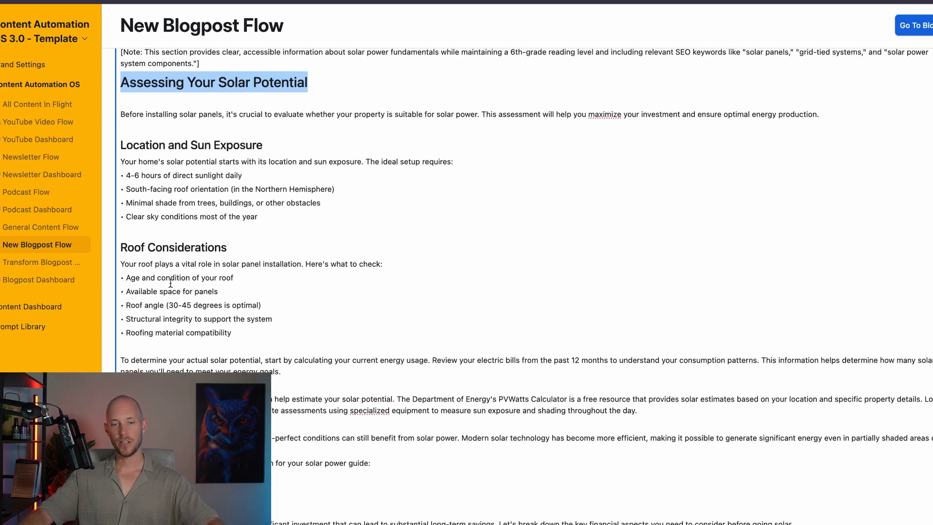
{"action": "scroll", "coordinate": [141, 234], "scroll_direction": "down", "scroll_amount": 15}
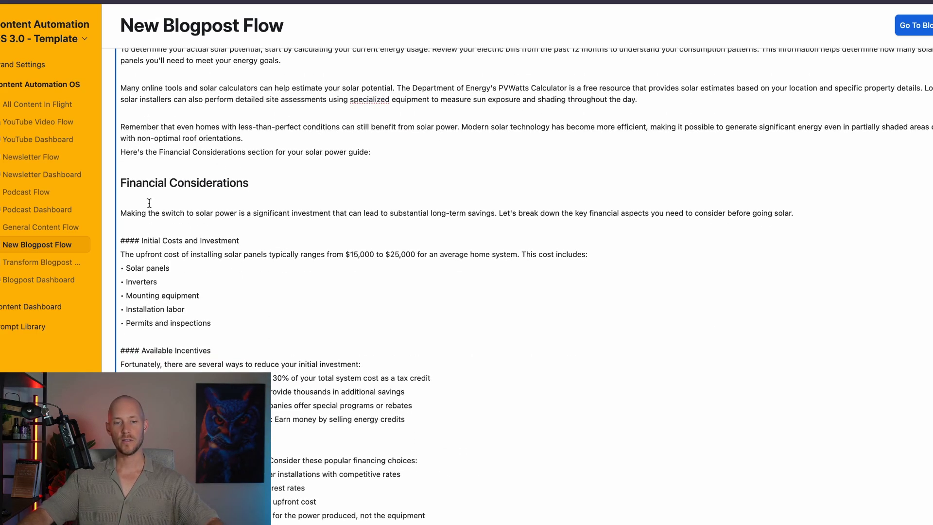
{"action": "left_click_drag", "start_coordinate": [123, 154], "coordinate": [249, 230]}
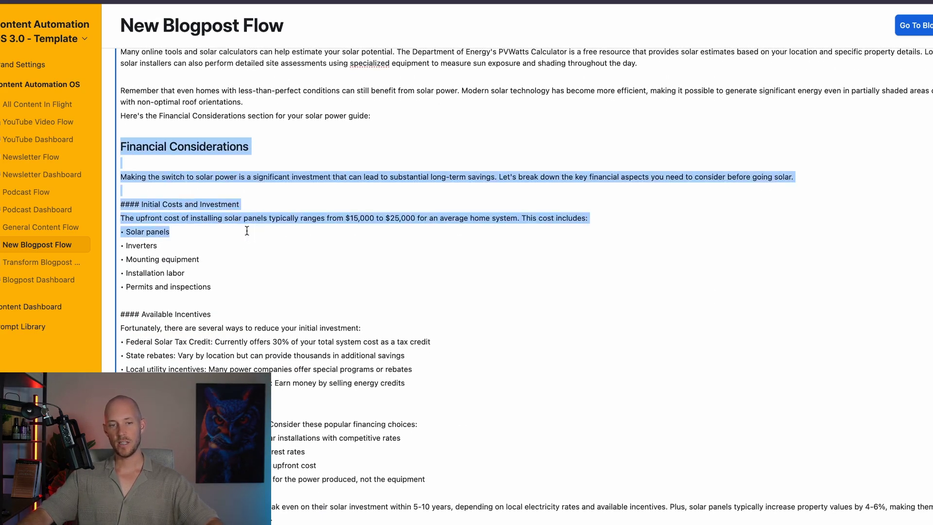
{"action": "left_click", "coordinate": [246, 231]}
{"action": "scroll", "coordinate": [292, 216], "scroll_direction": "down", "scroll_amount": 1}
{"action": "scroll", "coordinate": [330, 89], "scroll_direction": "down", "scroll_amount": 10}
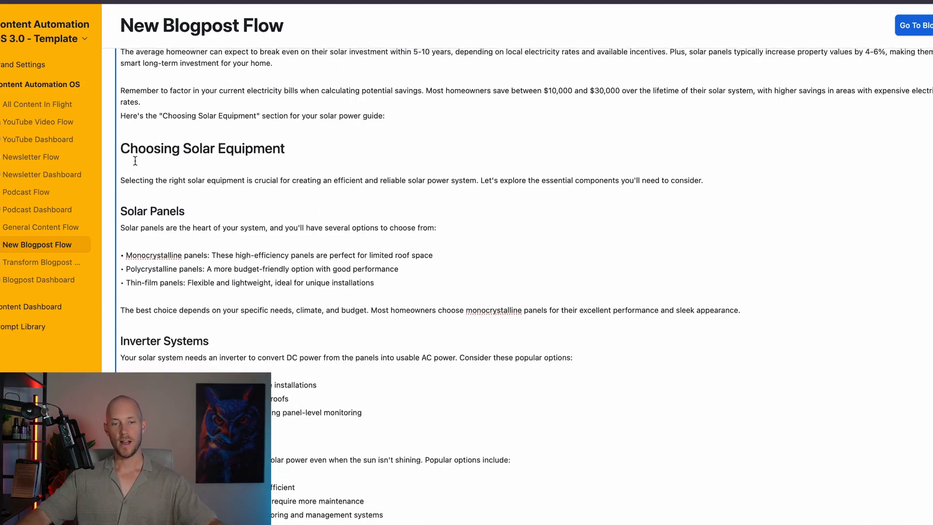
{"action": "scroll", "coordinate": [223, 300], "scroll_direction": "down", "scroll_amount": 12}
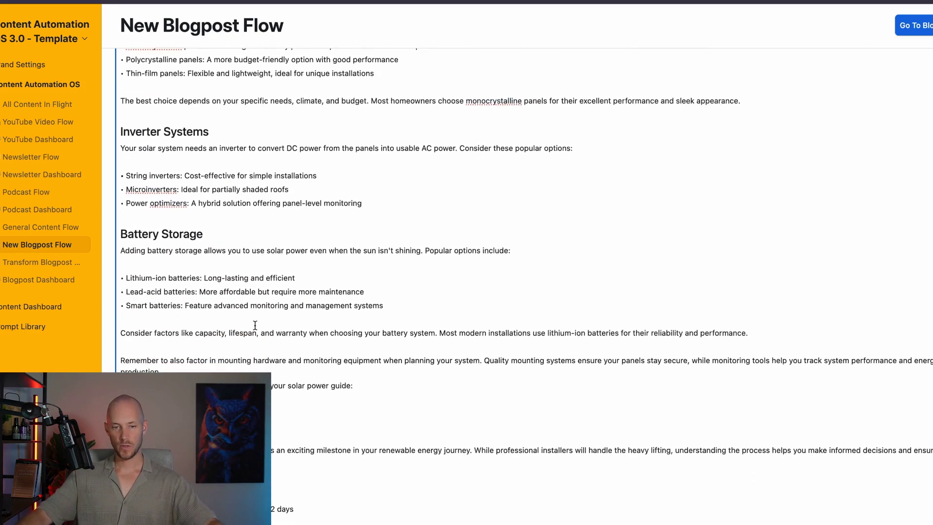
{"action": "scroll", "coordinate": [223, 207], "scroll_direction": "up", "scroll_amount": 4}
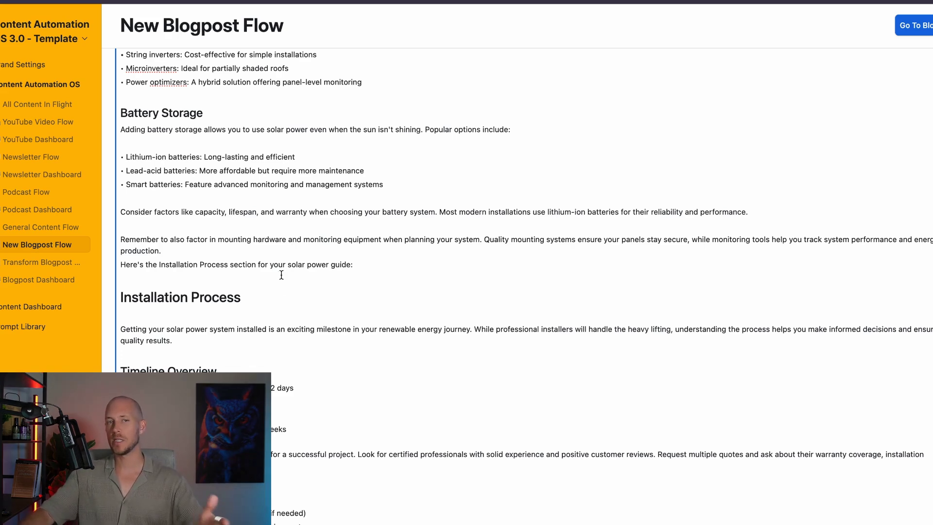
{"action": "scroll", "coordinate": [215, 333], "scroll_direction": "down", "scroll_amount": 5}
{"action": "scroll", "coordinate": [215, 333], "scroll_direction": "down", "scroll_amount": 8}
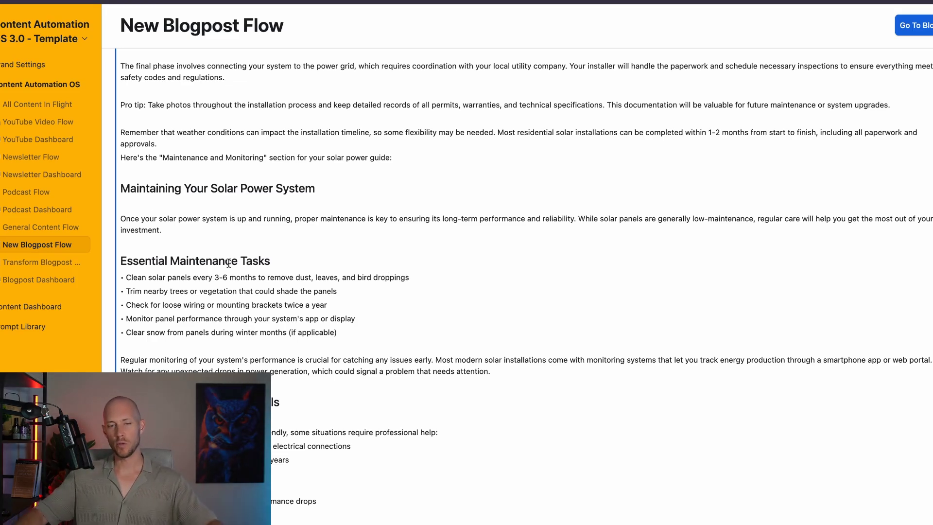
{"action": "scroll", "coordinate": [430, 319], "scroll_direction": "down", "scroll_amount": 6}
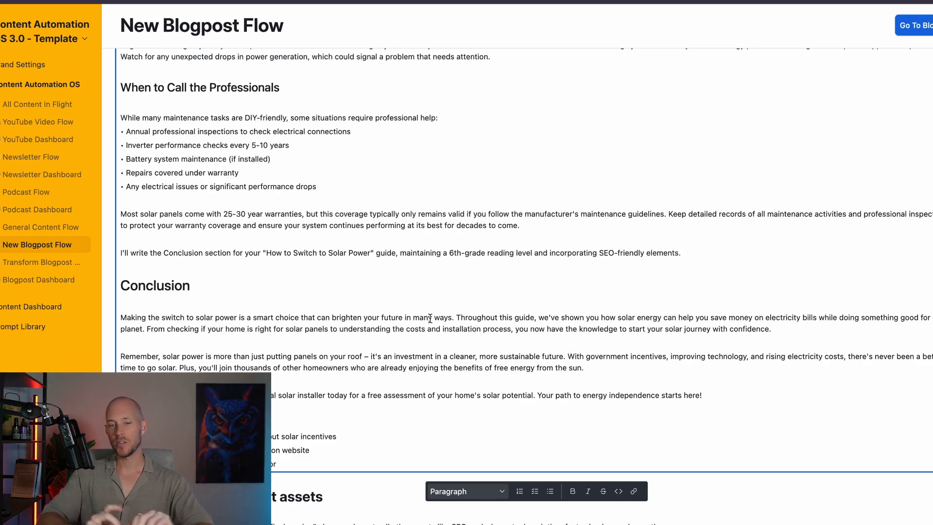
{"action": "scroll", "coordinate": [430, 318], "scroll_direction": "up", "scroll_amount": 15}
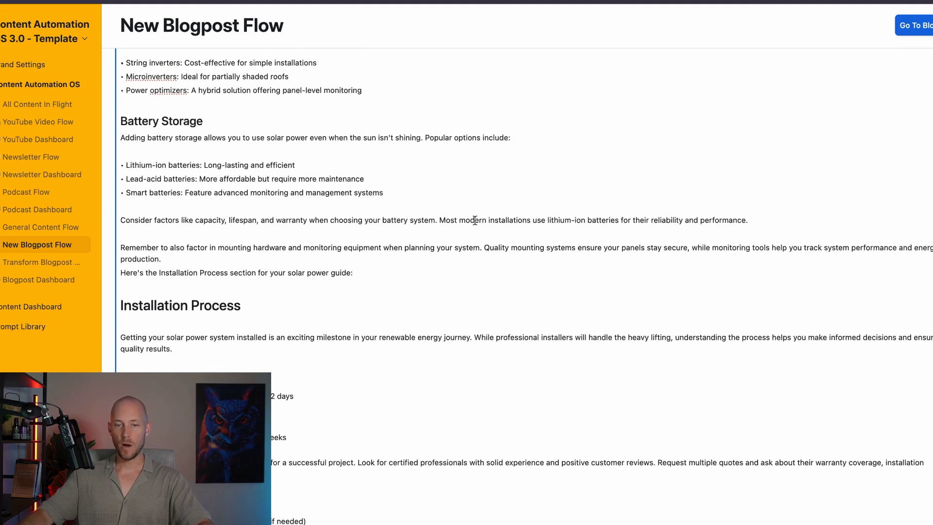
{"action": "scroll", "coordinate": [475, 220], "scroll_direction": "up", "scroll_amount": 3}
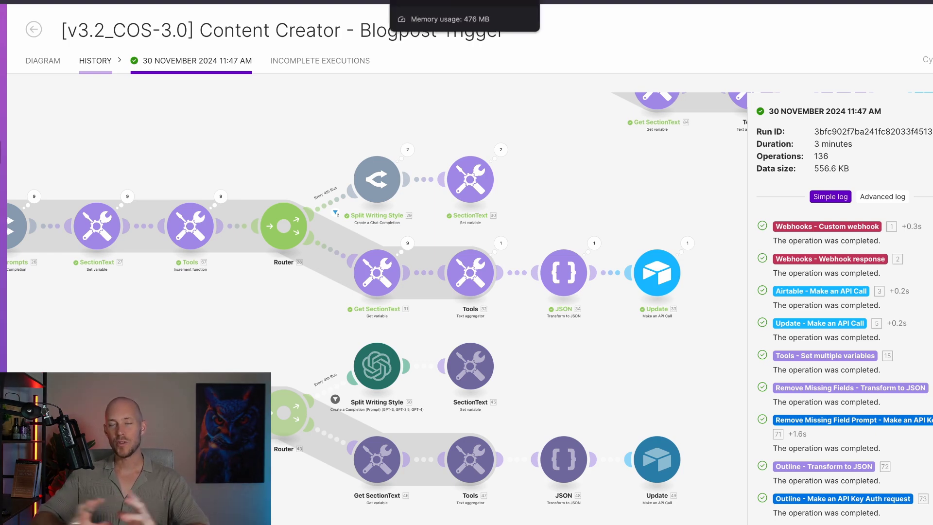
Zoom out the run history canvas to see the full Blogpost Trigger scenario
{"action": "scroll", "coordinate": [461, 148], "scroll_direction": "down", "scroll_amount": 5}
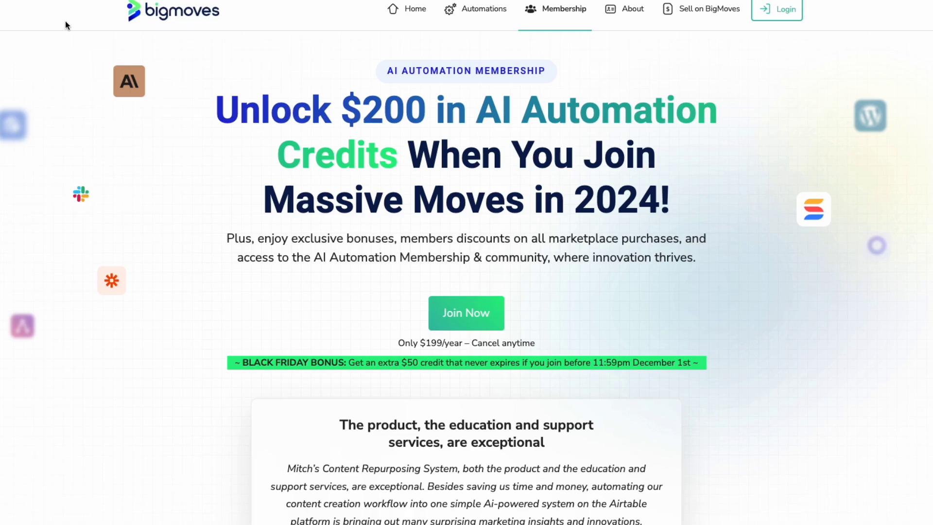
{"action": "scroll", "coordinate": [65, 22], "scroll_direction": "down", "scroll_amount": 13}
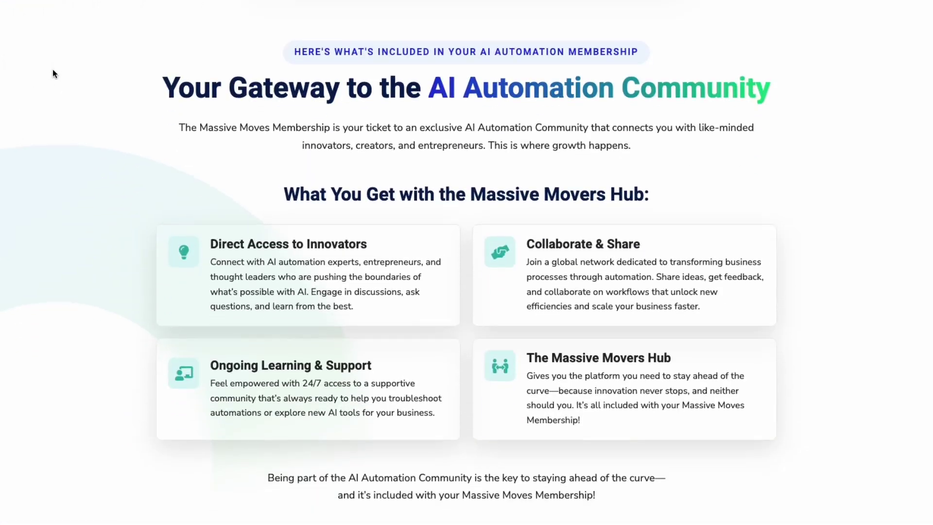
{"action": "scroll", "coordinate": [54, 73], "scroll_direction": "down", "scroll_amount": 12}
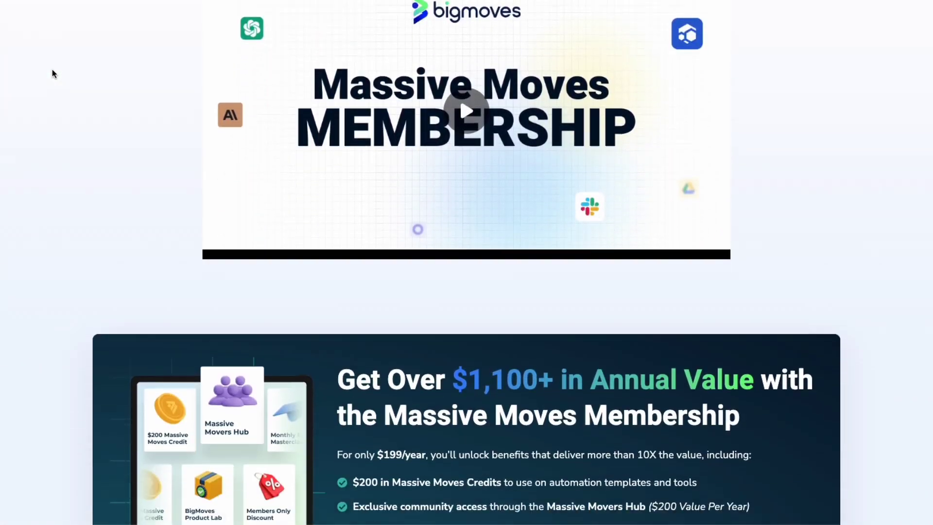
{"action": "scroll", "coordinate": [53, 74], "scroll_direction": "down", "scroll_amount": 11}
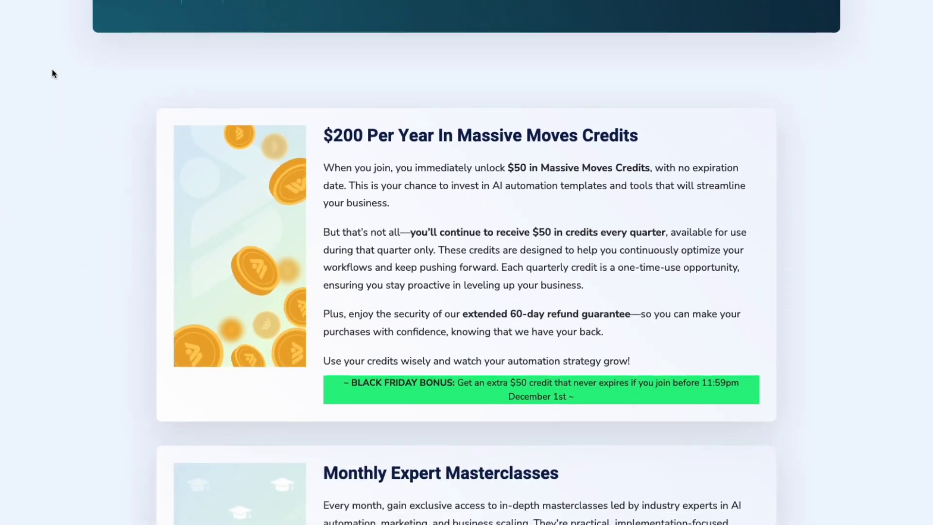
{"action": "scroll", "coordinate": [53, 73], "scroll_direction": "down", "scroll_amount": 12}
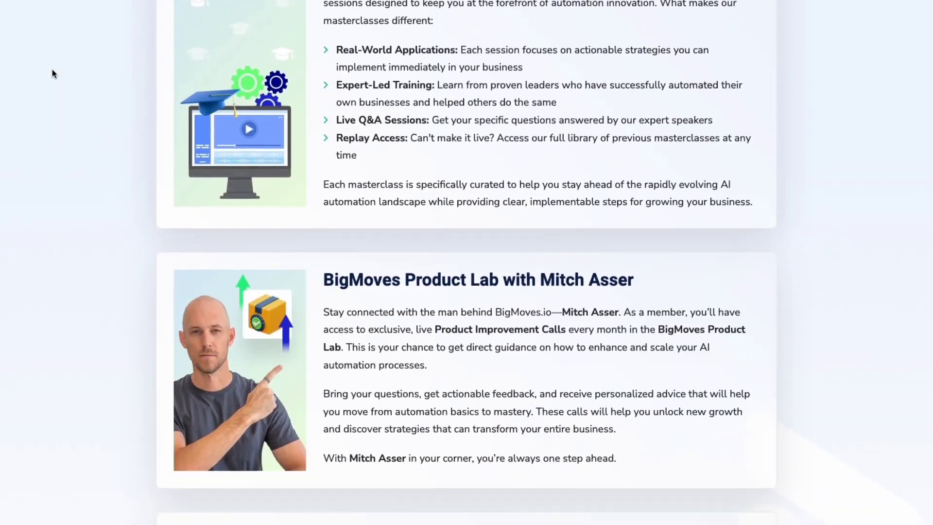